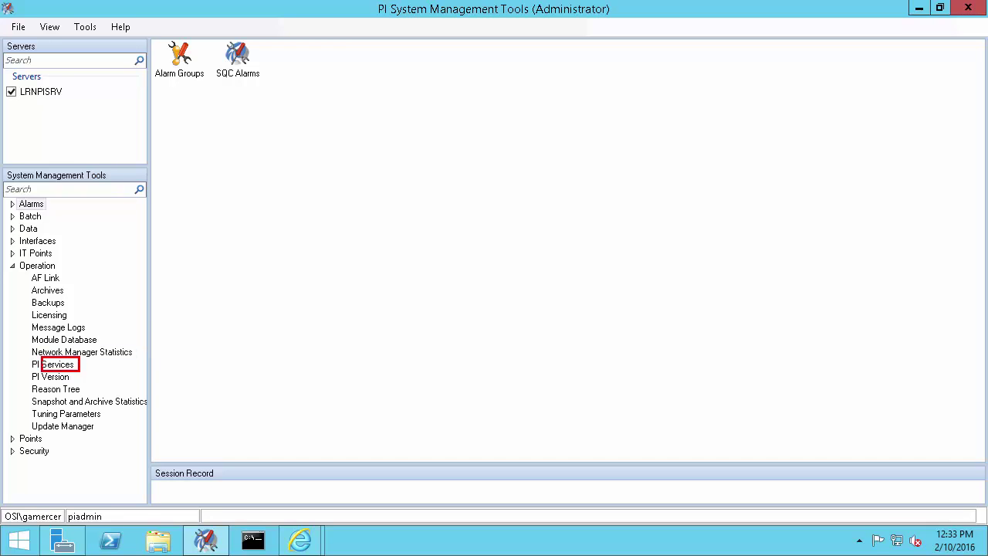
# Open the PI Services list and check the status and startup options of the PI Archive Subsystem
pyautogui.click(61, 369)
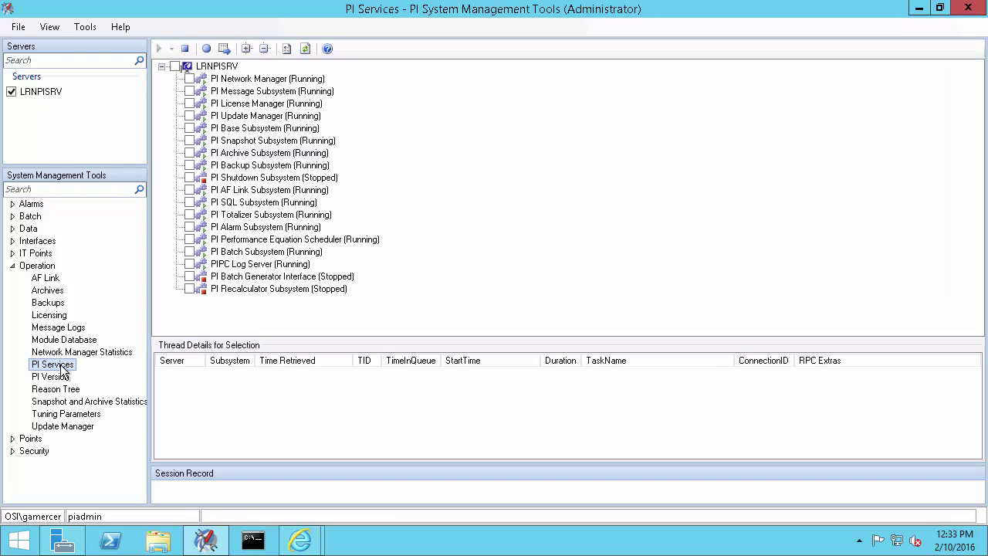
pyautogui.hotkey('ctrl', '2')
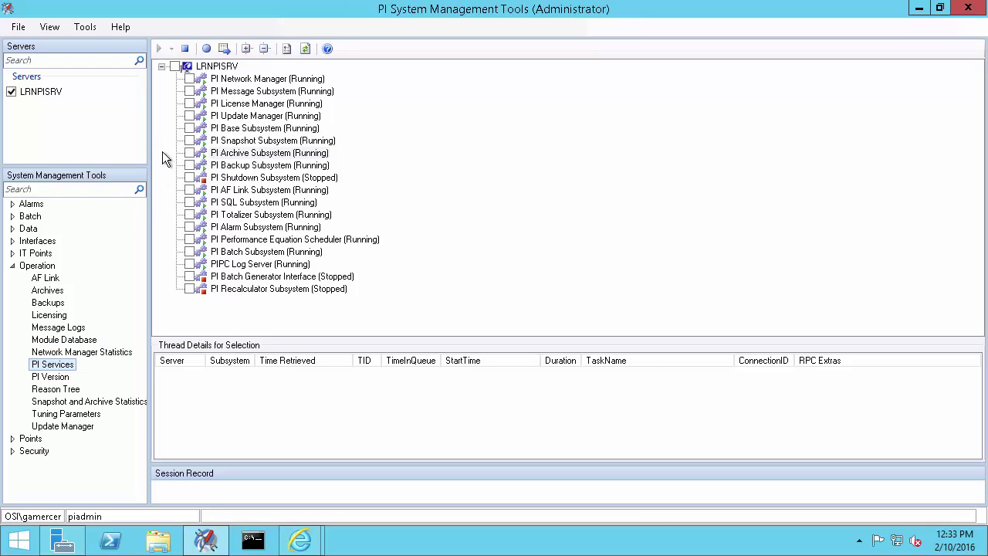
pyautogui.moveTo(163, 145); pyautogui.dragTo(344, 162)
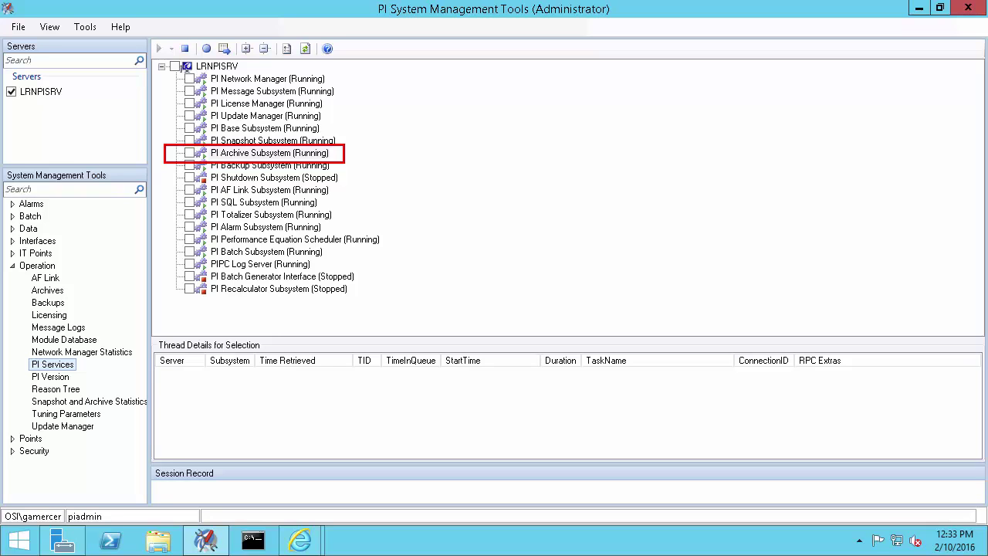
pyautogui.press('Escape')
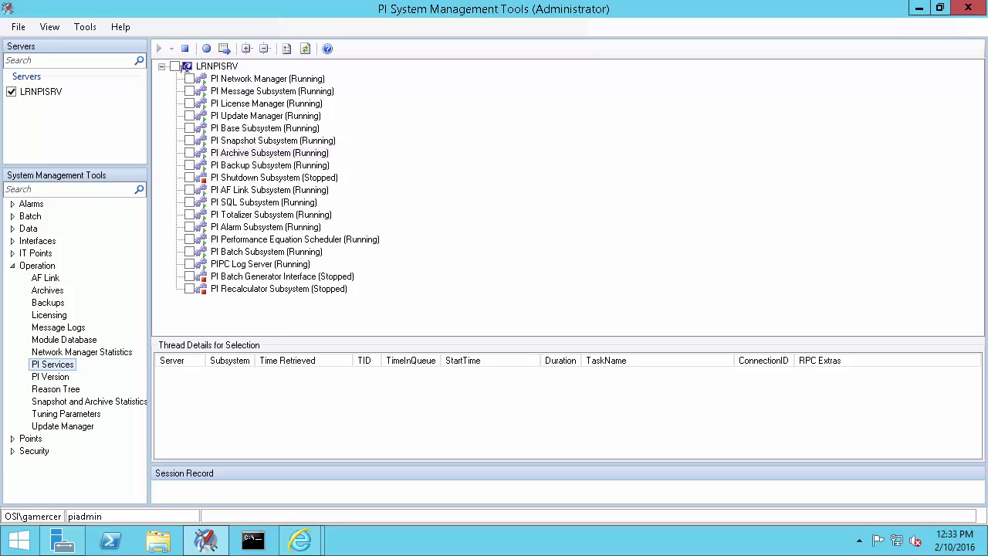
pyautogui.rightClick(253, 160)
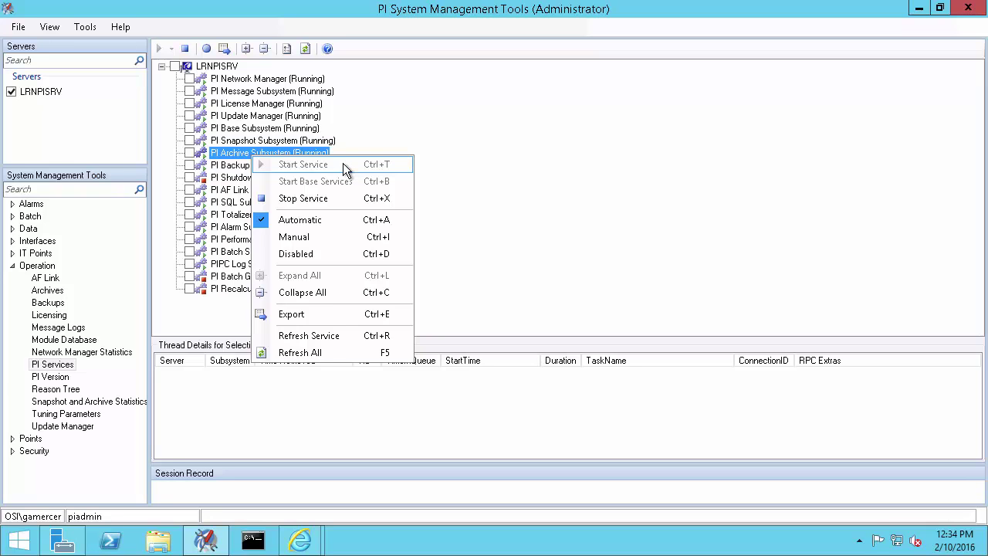
pyautogui.press('Escape')
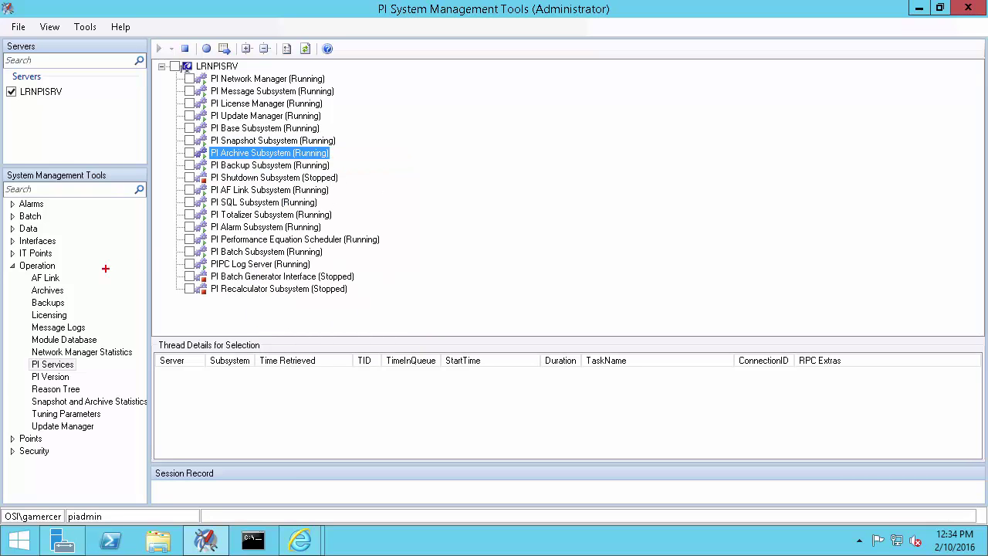
# Open the Archives list and examine drive D's space, comparing it with File Explorer, and the time ranges of the archives
pyautogui.moveTo(73, 284); pyautogui.dragTo(20, 298)
pyautogui.click(51, 291)
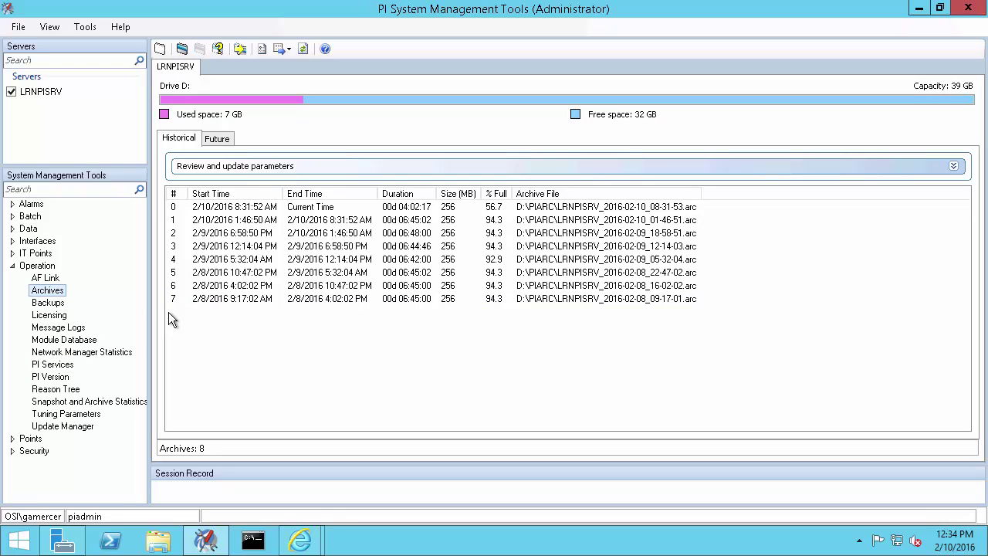
pyautogui.moveTo(158, 484); pyautogui.dragTo(486, 497)
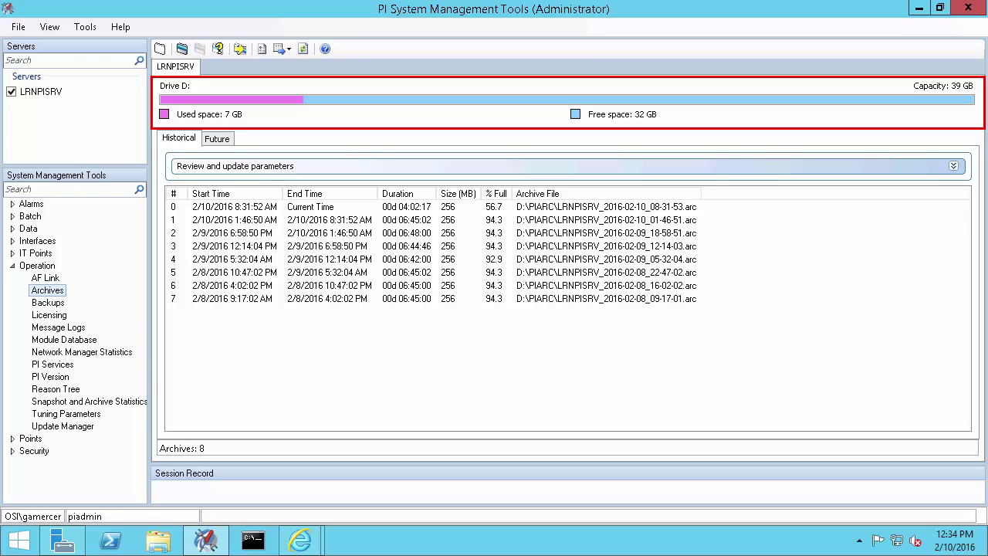
pyautogui.click(158, 541)
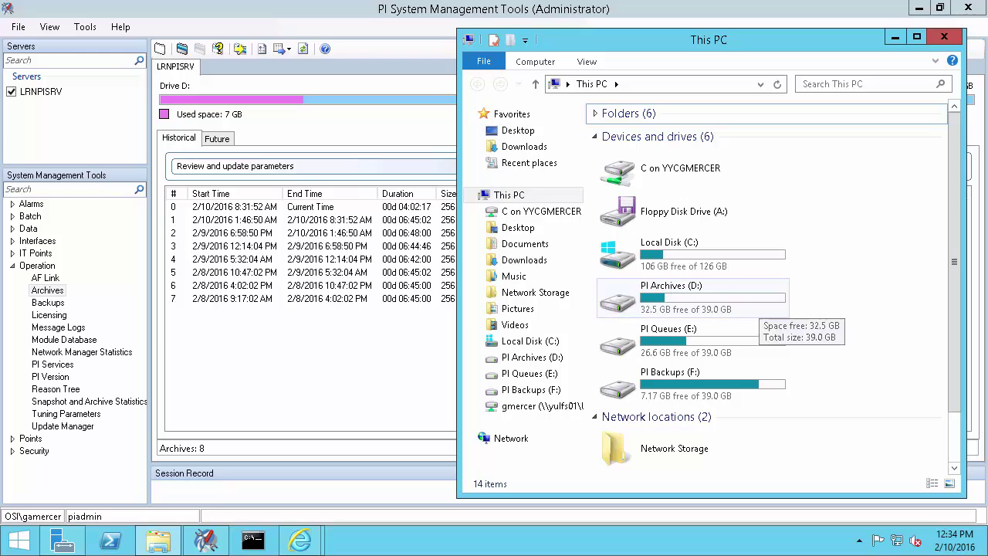
pyautogui.click(363, 126)
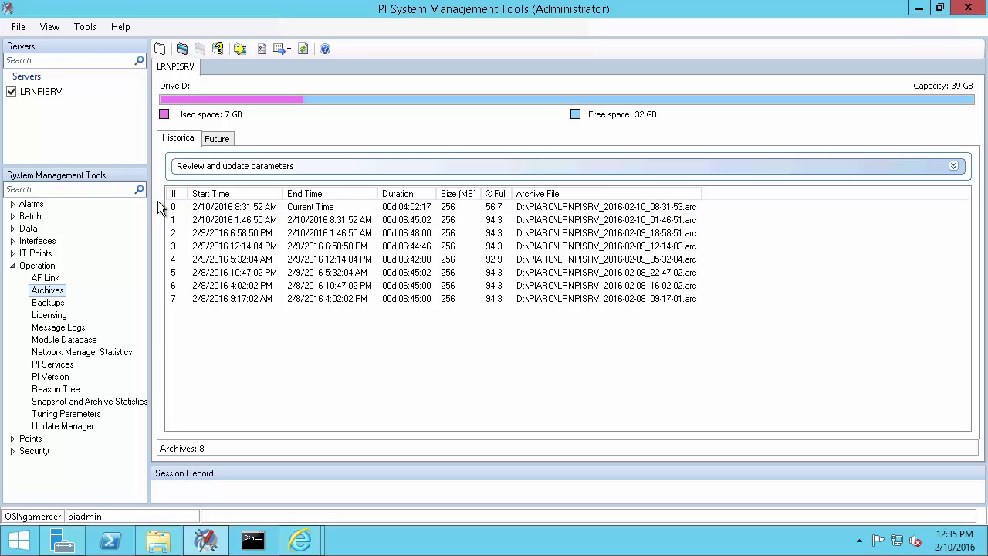
pyautogui.moveTo(189, 202); pyautogui.dragTo(375, 308)
# Examine the Archiving Flag, Failed Archive Shift Flag, Archive Loaded Flag and Archived Events counters in Snapshot and Archive Statistics
pyautogui.click(97, 403)
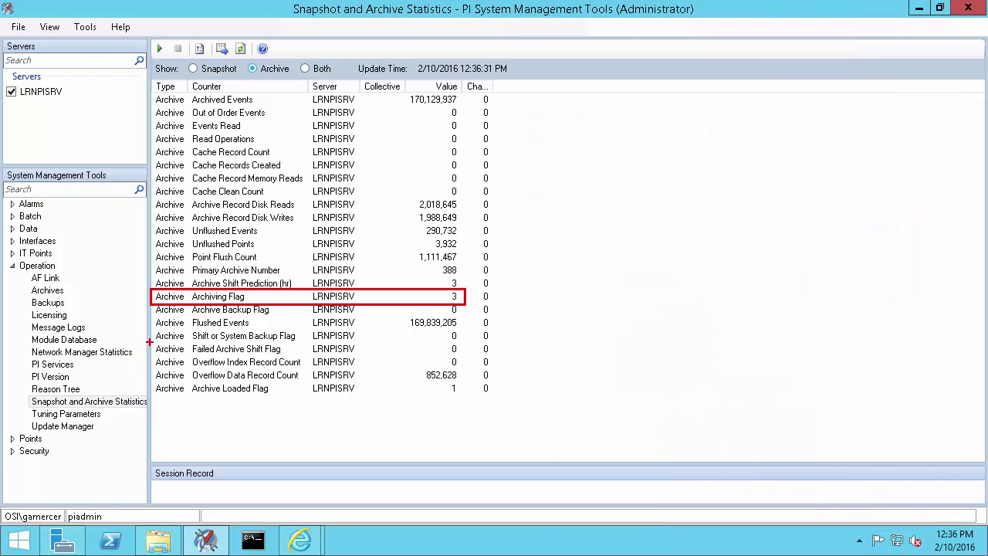
pyautogui.moveTo(149, 340)
pyautogui.mouseDown()
pyautogui.moveTo(272, 357)
pyautogui.moveTo(461, 359)
pyautogui.mouseUp()
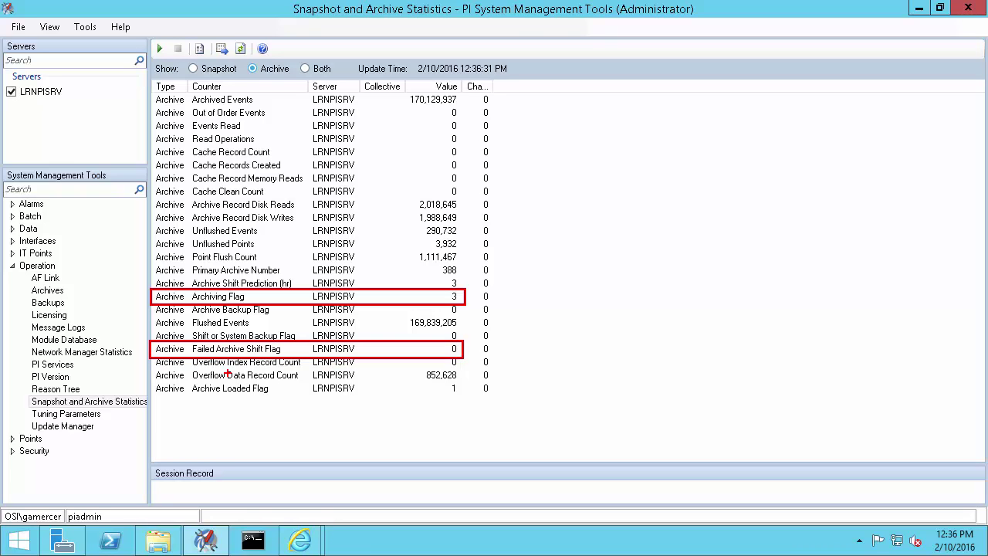
pyautogui.moveTo(148, 380)
pyautogui.mouseDown()
pyautogui.moveTo(278, 402)
pyautogui.moveTo(468, 401)
pyautogui.mouseUp()
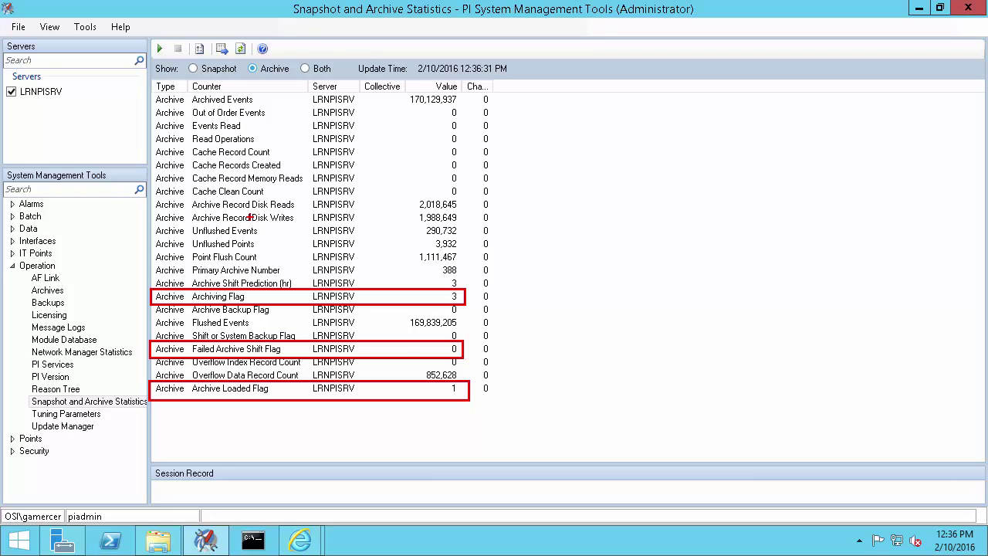
pyautogui.moveTo(150, 88)
pyautogui.mouseDown()
pyautogui.moveTo(245, 110)
pyautogui.moveTo(463, 107)
pyautogui.mouseUp()
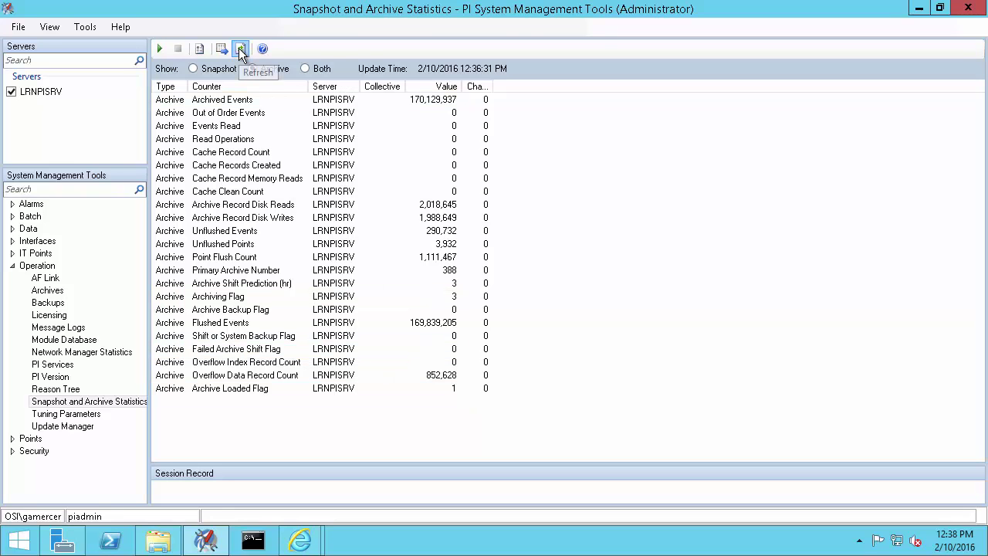
# Refresh the archive statistics repeatedly to check how the Archived Events counter changes
pyautogui.click(240, 48)
pyautogui.click(240, 49)
pyautogui.click(240, 49)
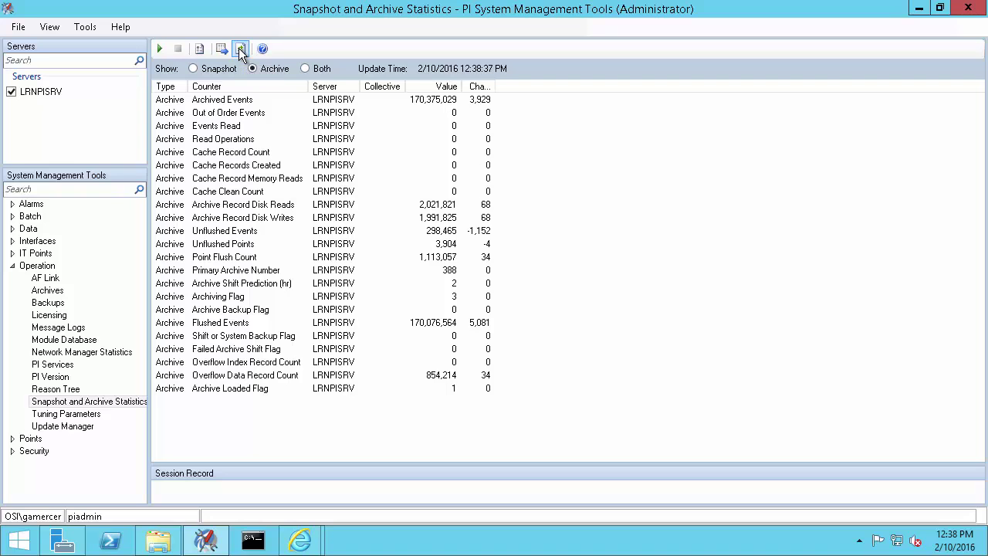
pyautogui.click(240, 49)
pyautogui.click(240, 49)
pyautogui.click(240, 49)
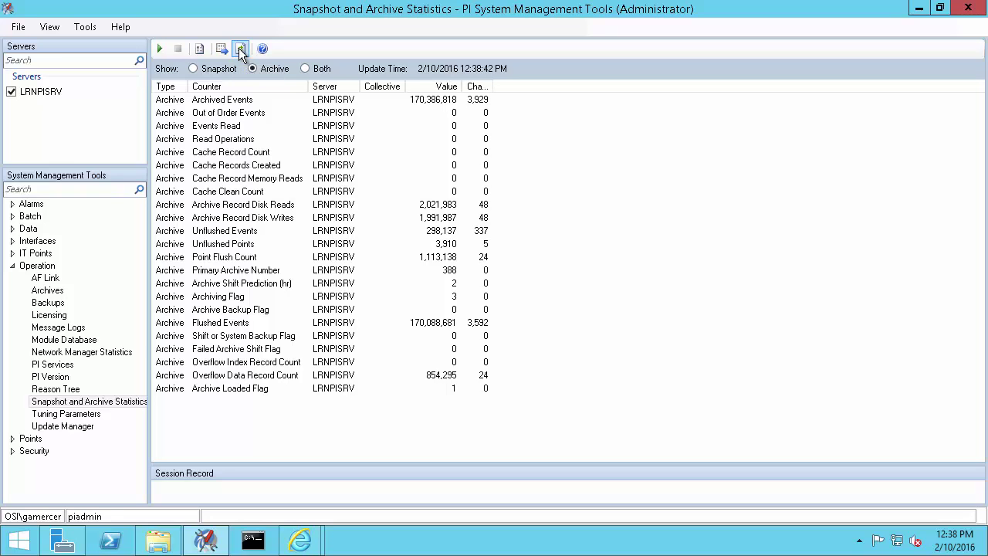
pyautogui.click(241, 49)
pyautogui.click(240, 48)
pyautogui.click(240, 49)
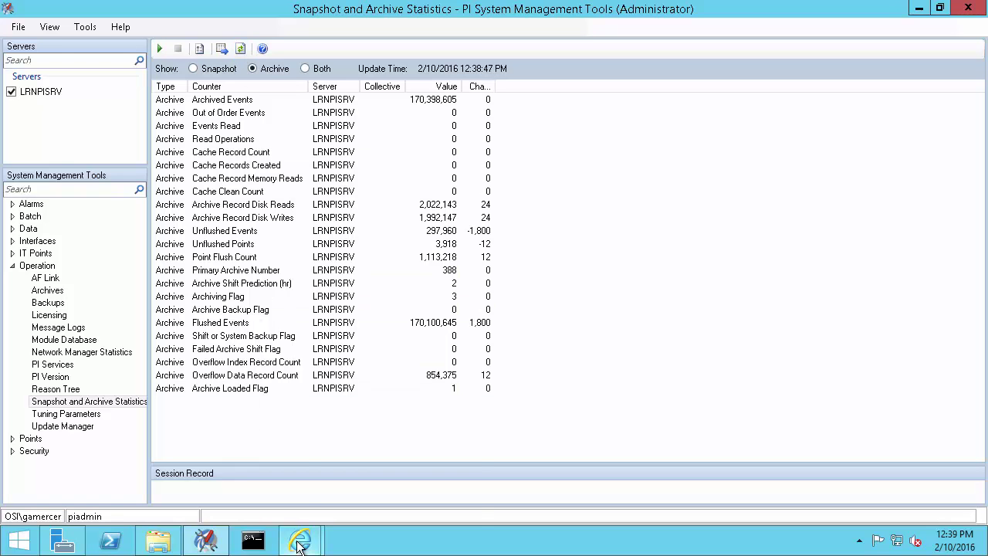
# Check the archive counter descriptions on the PI Server documentation page in Internet Explorer and return to PI System Management Tools
pyautogui.moveTo(300, 543)
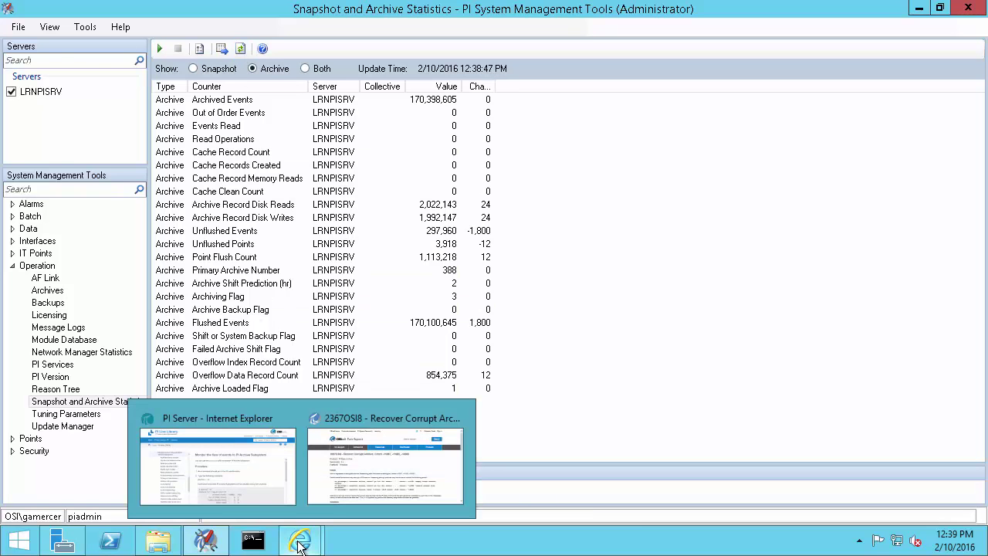
pyautogui.click(219, 463)
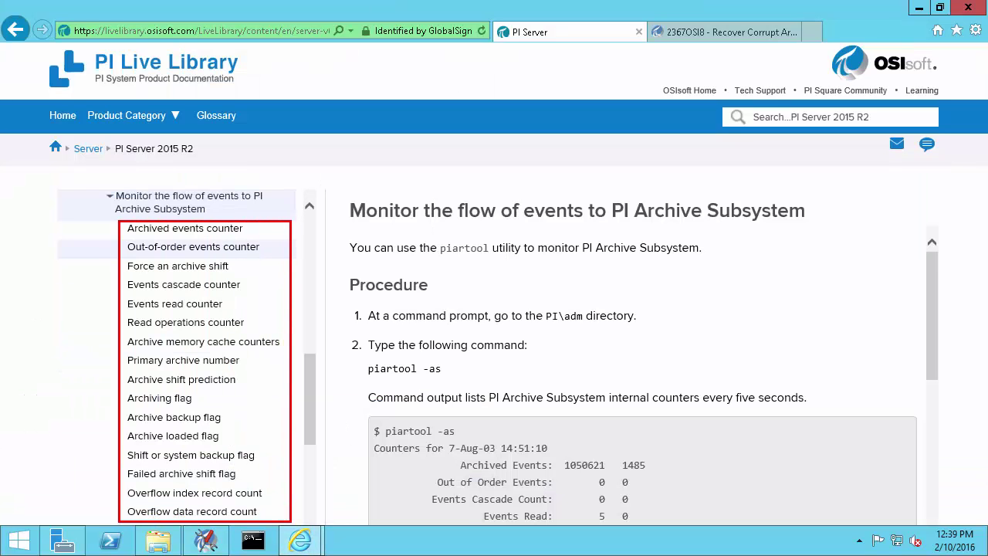
pyautogui.click(206, 544)
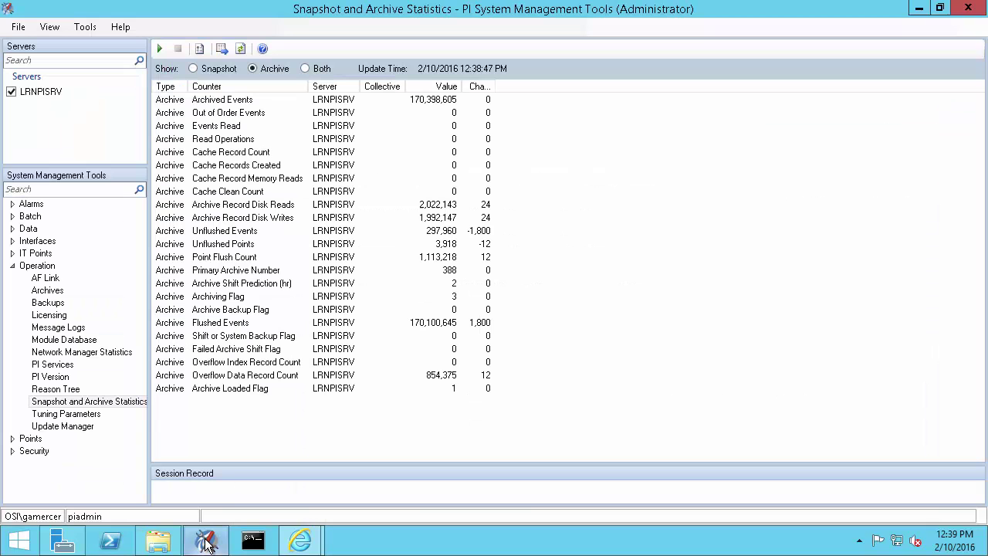
# Show the Snapshot statistics and examine the Events Sent to Queue, Events in Queue and Number of Queue Files counters
pyautogui.click(193, 68)
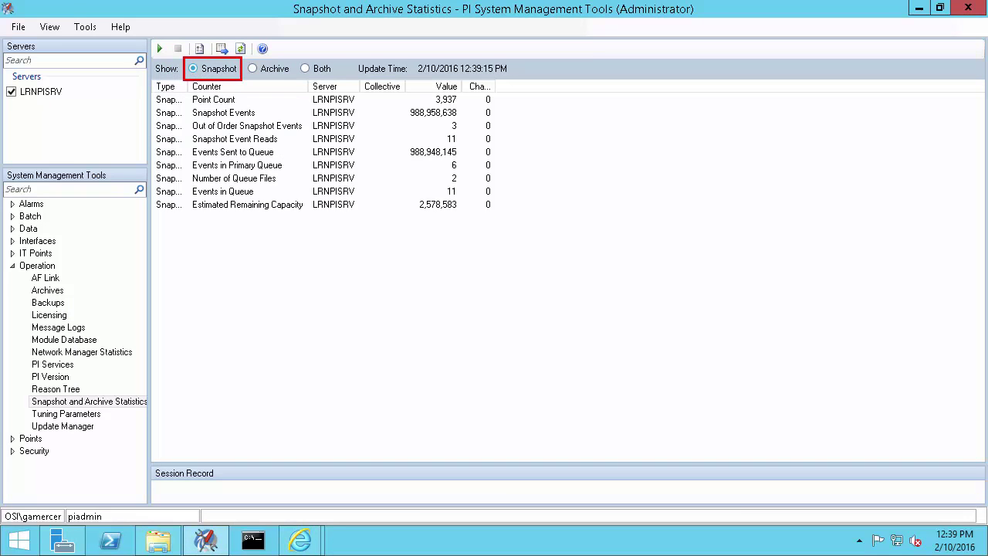
pyautogui.click(286, 152)
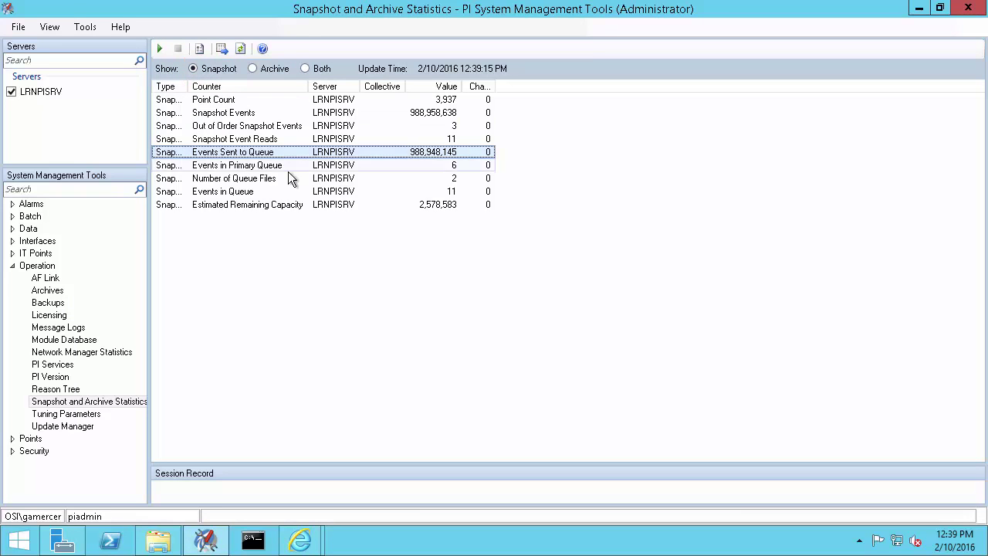
pyautogui.keyDown('ctrl'); pyautogui.click(360, 191); pyautogui.keyUp('ctrl')
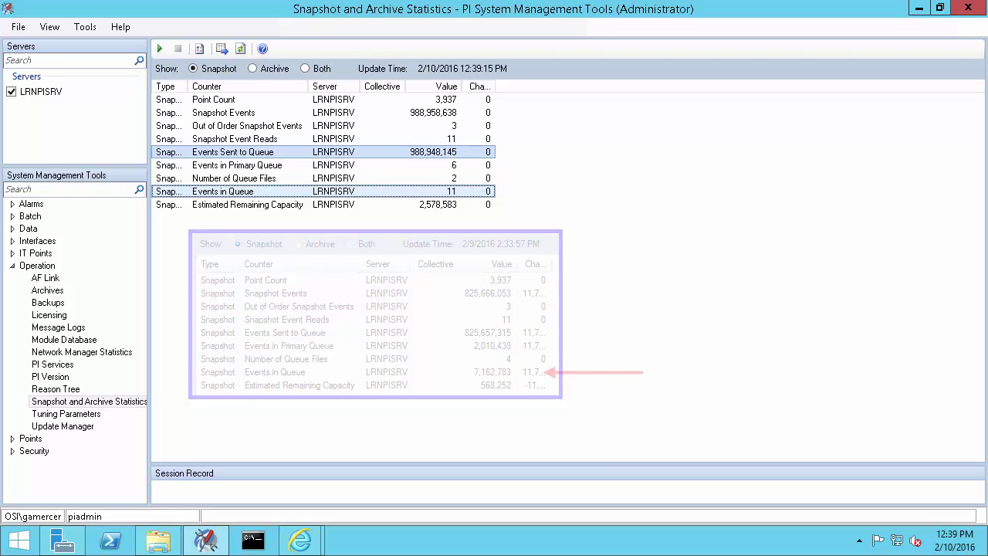
pyautogui.click(460, 179)
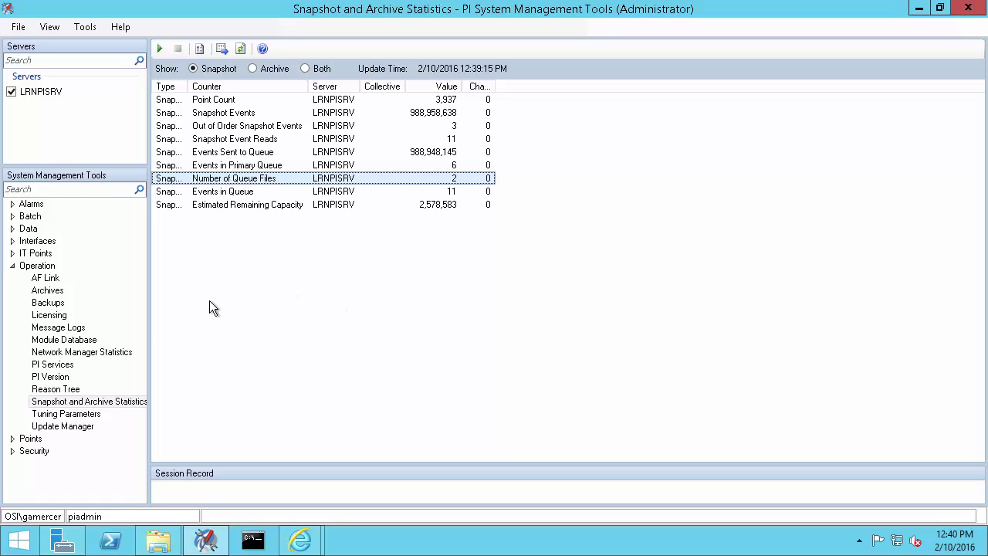
# Review the piarchss messages in Message Logs and consult the Recover Corrupt Archive article (2367OSI8) in Internet Explorer
pyautogui.click(81, 328)
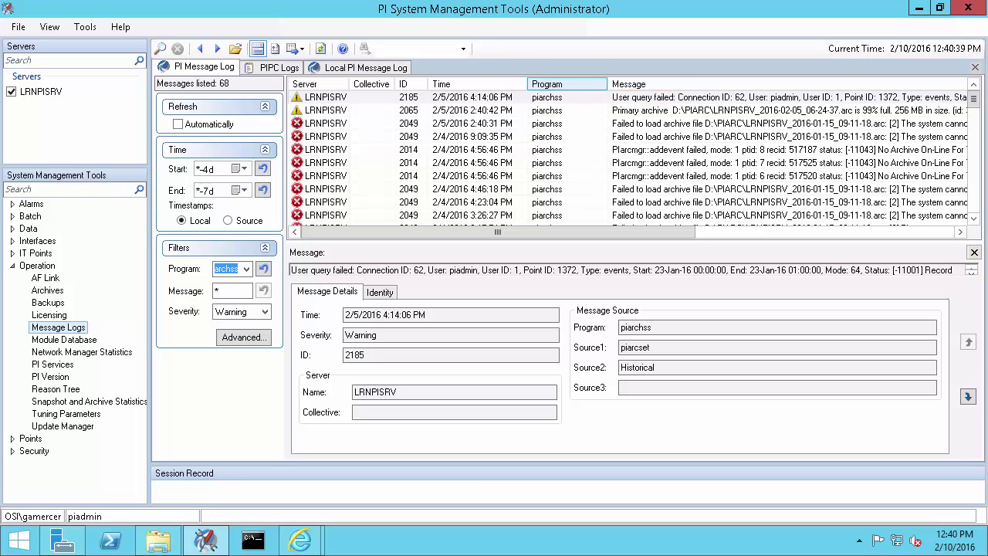
pyautogui.moveTo(501, 234); pyautogui.dragTo(839, 240)
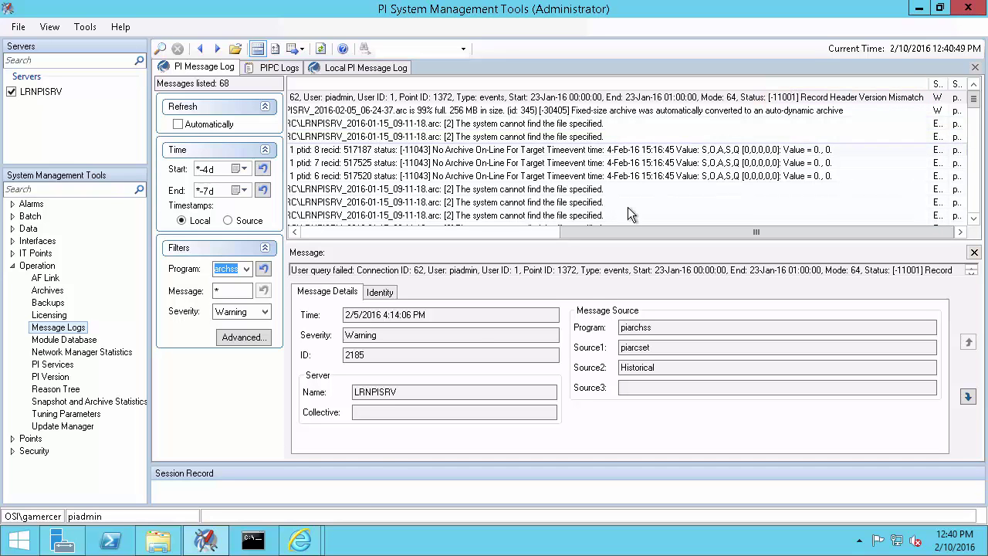
pyautogui.moveTo(305, 540)
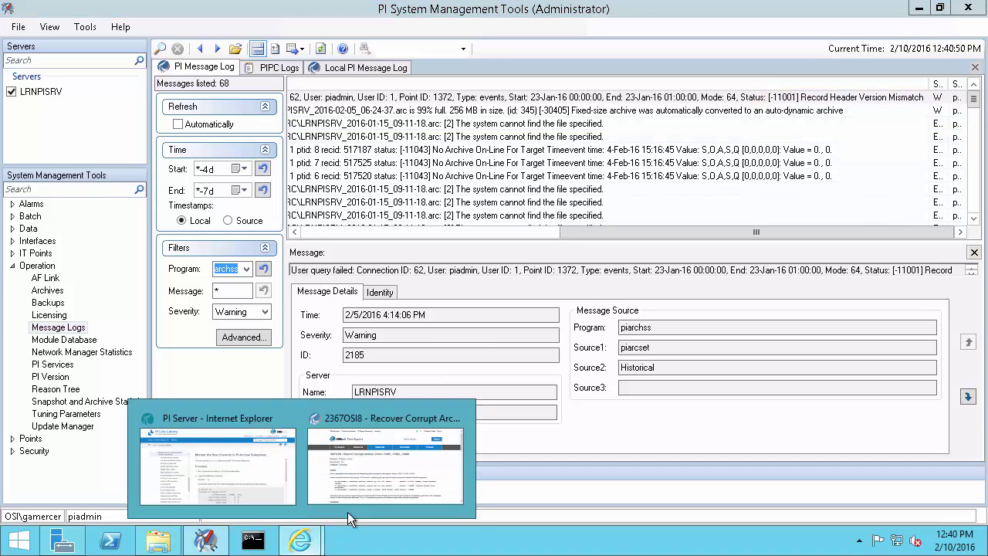
pyautogui.click(389, 477)
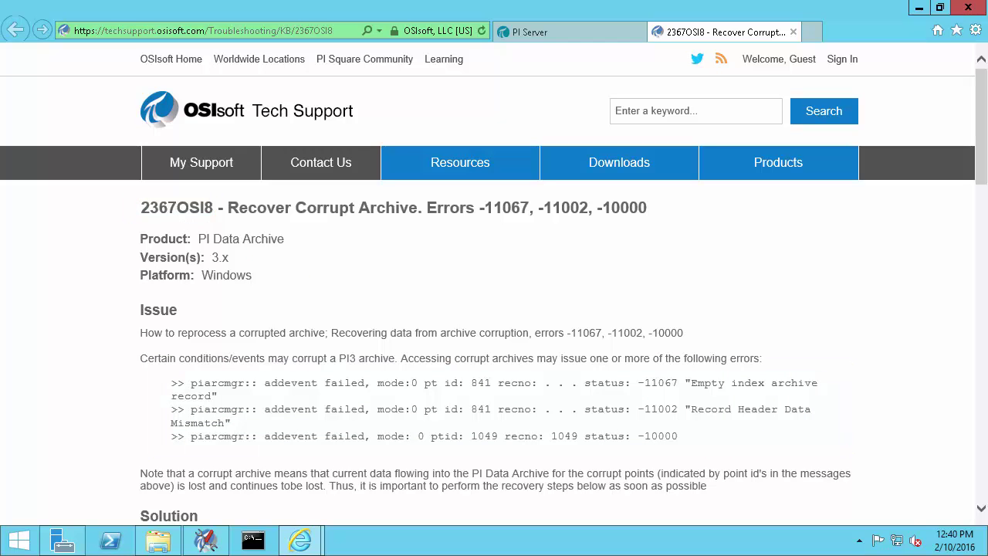
# Return to the Archives list in PI System Management Tools and unregister archive D:\PIARC\LRNPISRV_2016-02-08_16-02-02.arc
pyautogui.click(214, 544)
pyautogui.click(48, 292)
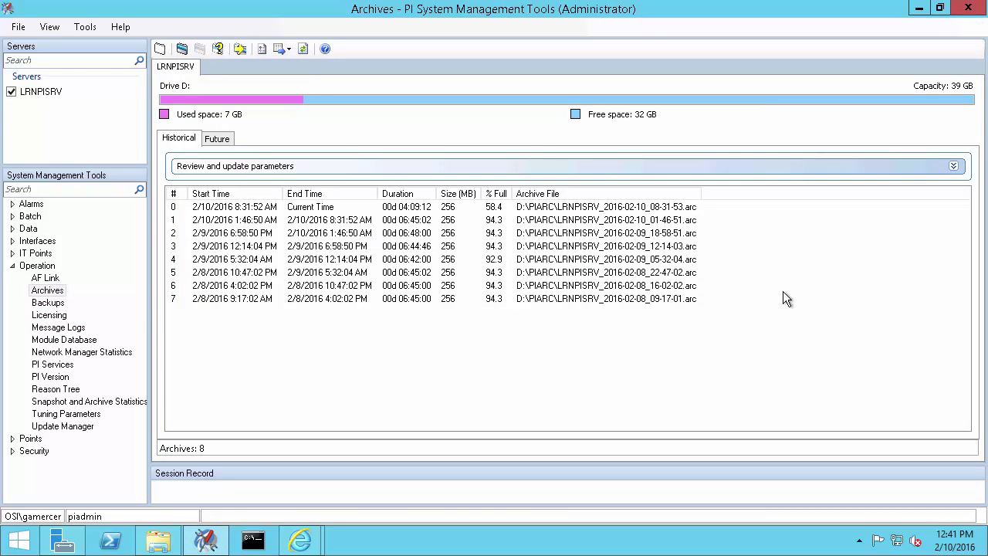
pyautogui.click(465, 285)
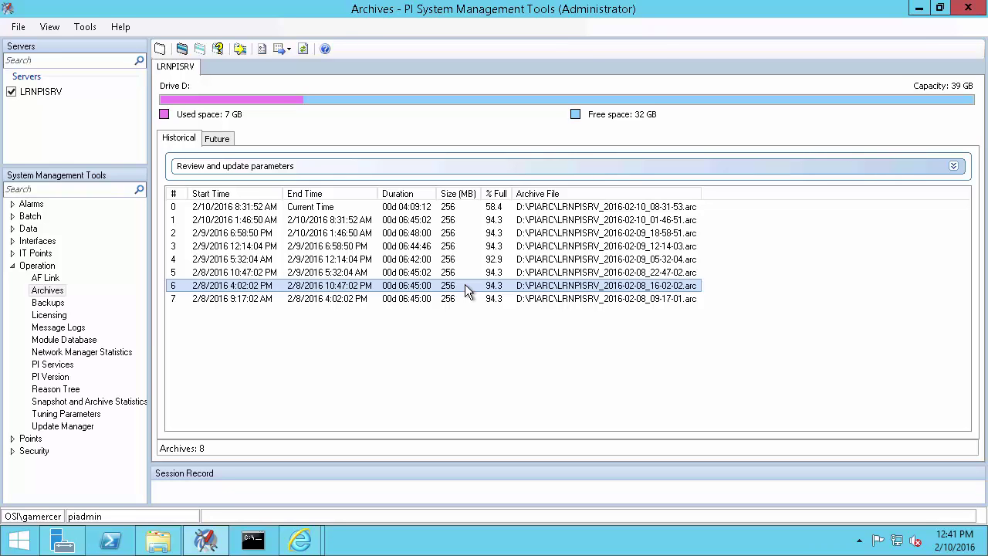
pyautogui.rightClick(465, 287)
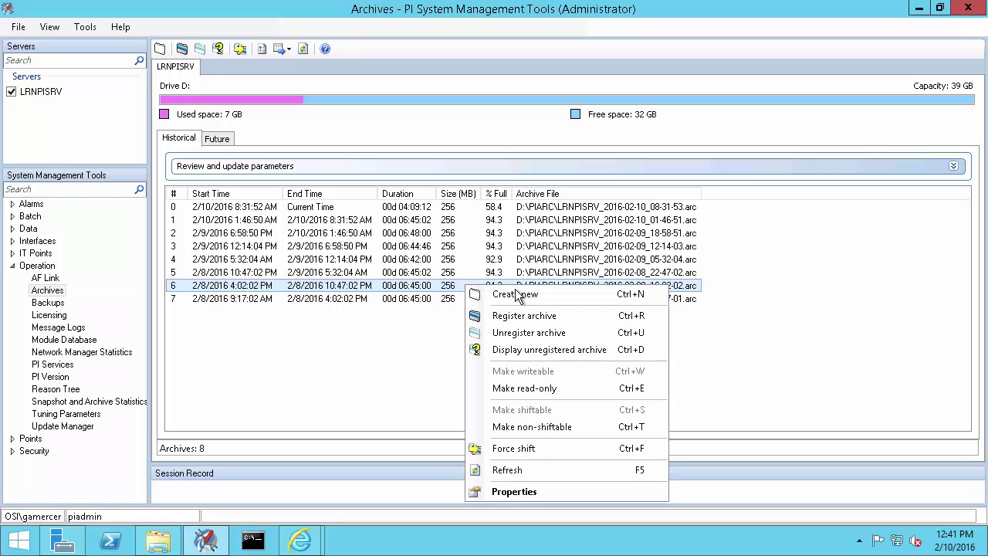
pyautogui.click(552, 333)
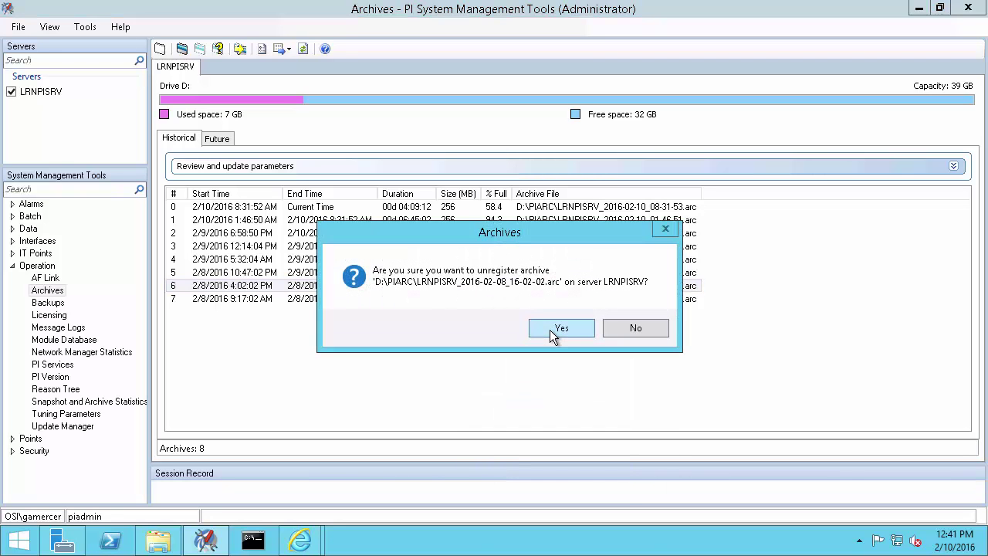
pyautogui.click(565, 330)
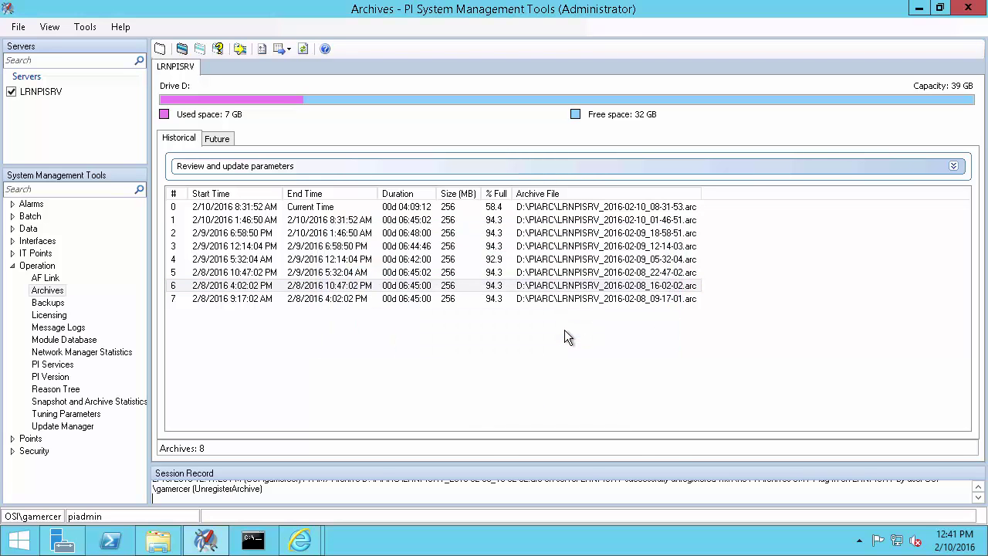
# Open a Command Prompt as administrator, allow the elevation, and change to the %PISERVER%\ADM directory
pyautogui.keyDown('shift'); pyautogui.rightClick(253, 541); pyautogui.keyUp('shift')
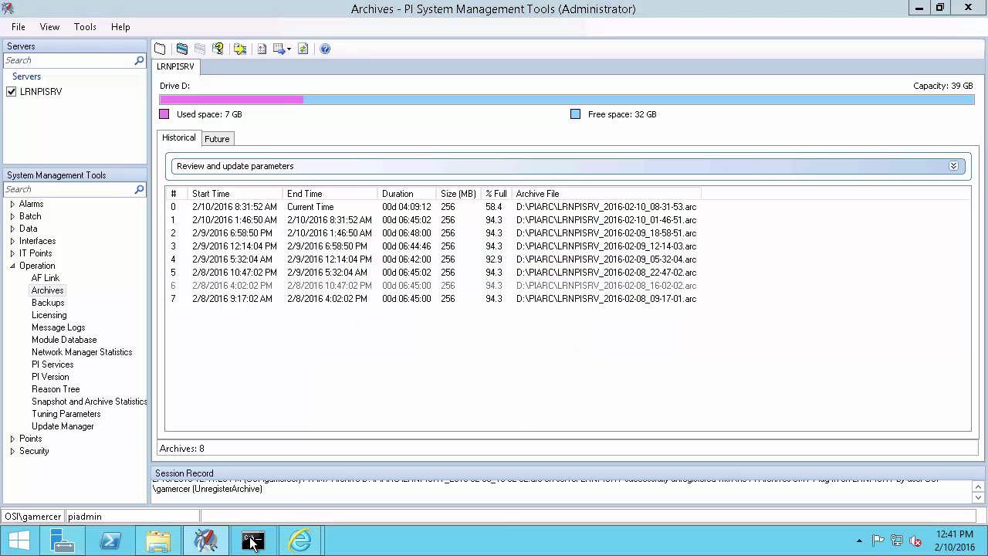
pyautogui.click(319, 304)
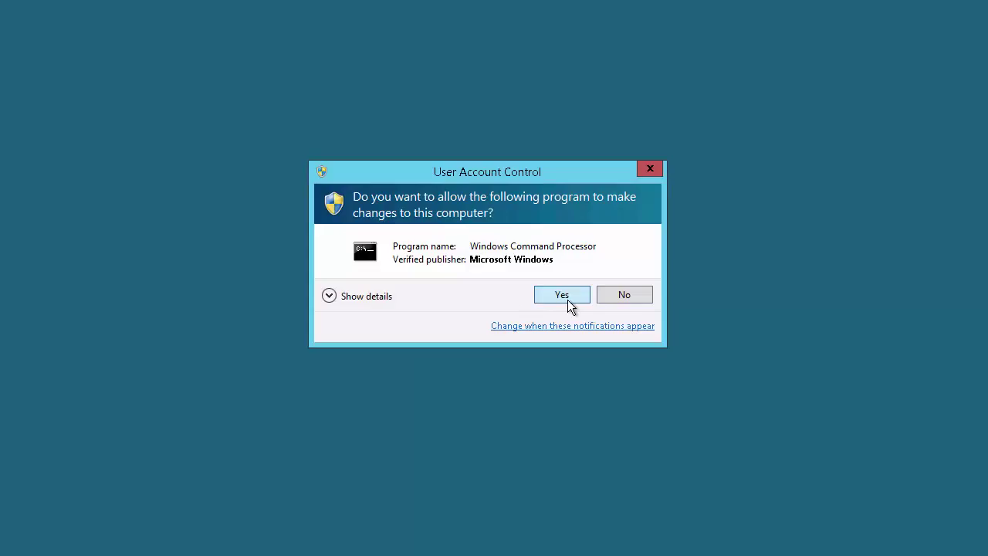
pyautogui.click(569, 303)
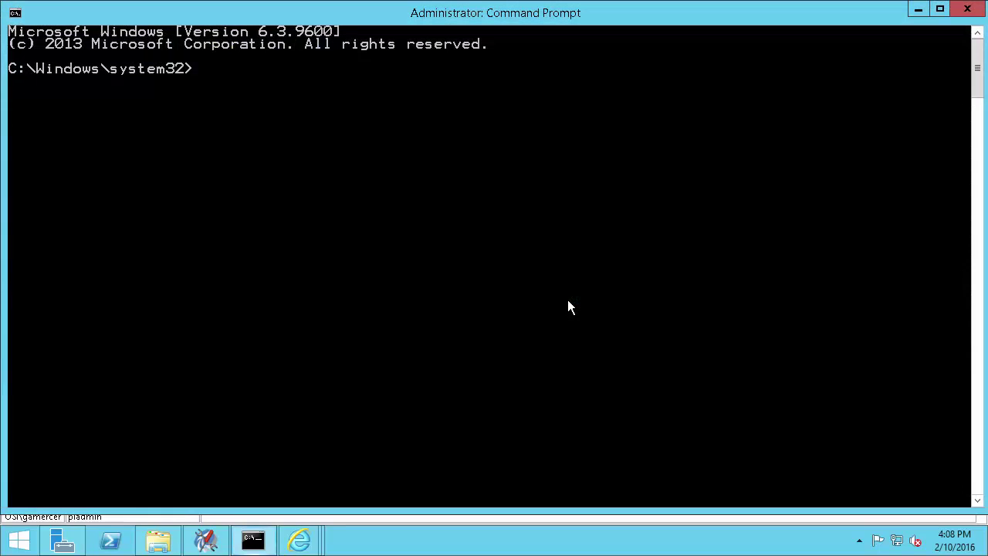
pyautogui.write('CD /D %PI')
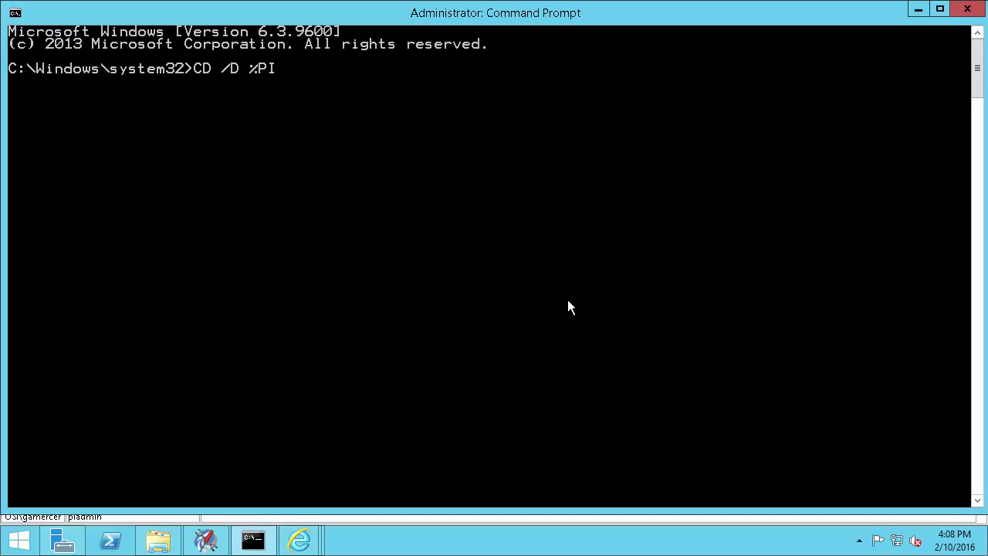
pyautogui.write('SERVER%\\A')
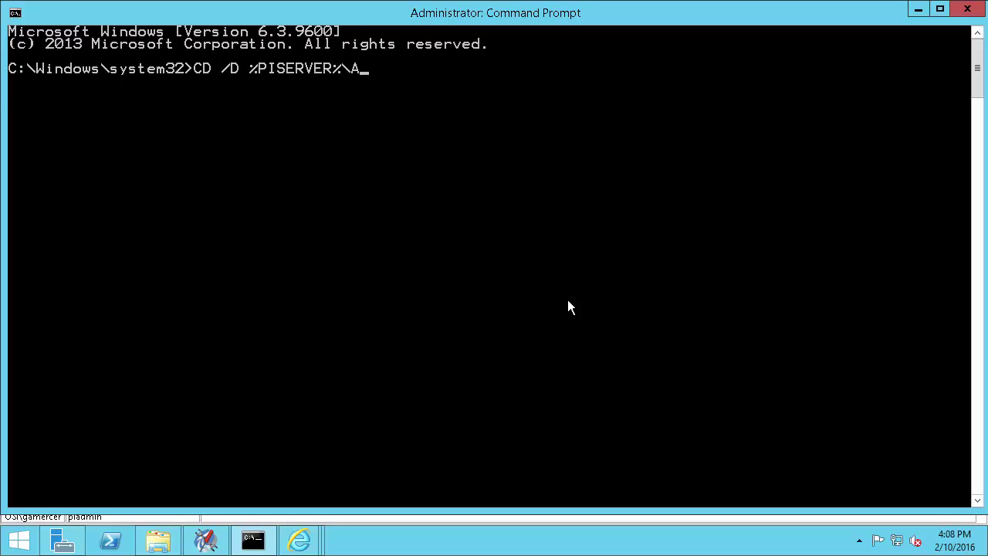
pyautogui.write('DM')
pyautogui.press('Return')
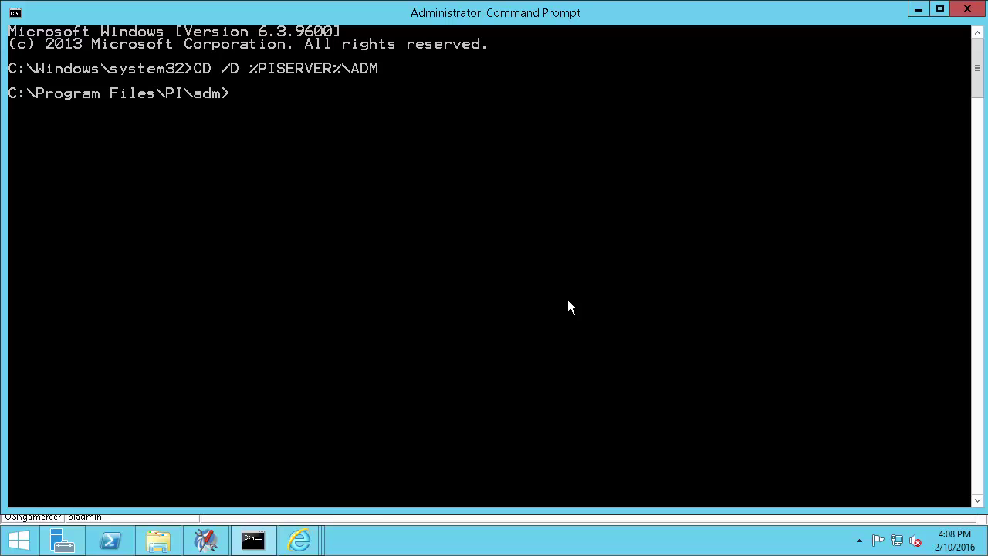
# Run PIDIAG -ARCHK on D:\PIARC\LRNPISRV_2016-02-08_16-02-02.arc, redirecting output and errors to D:\ARCHK1.TXT with 2>&1
pyautogui.write('PIDIAG -ARCHK')
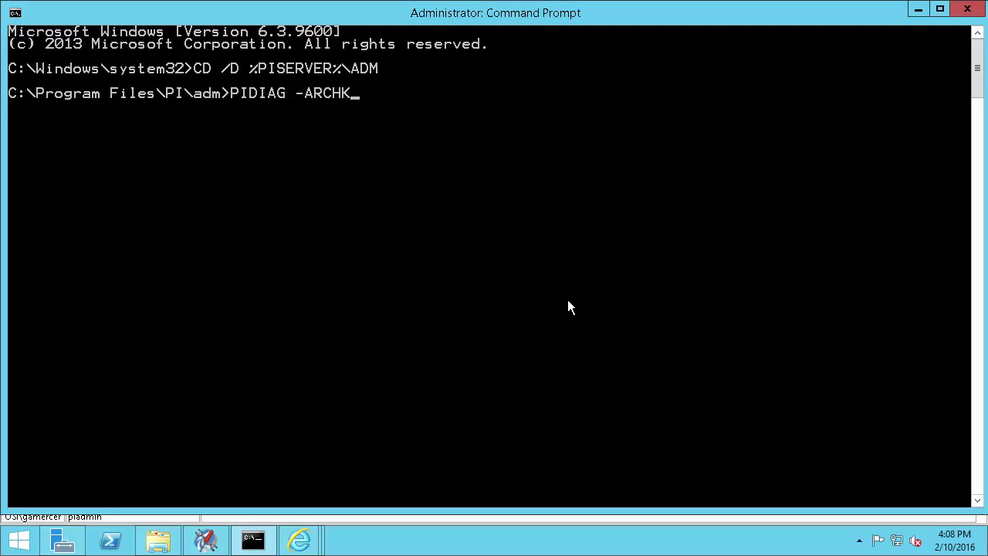
pyautogui.write(' D:\\PIARC\\LRNPISRV_2016-')
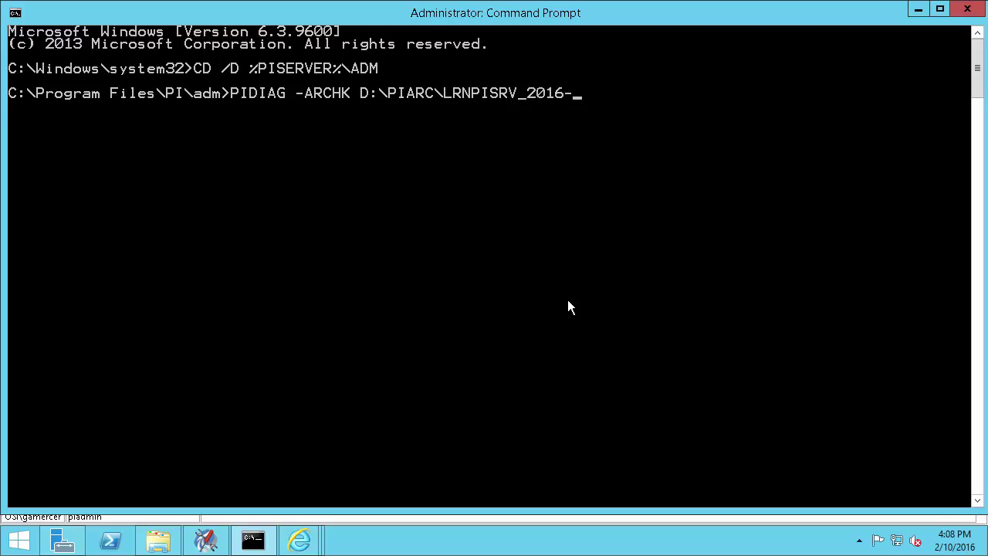
pyautogui.write('02-08_16-0')
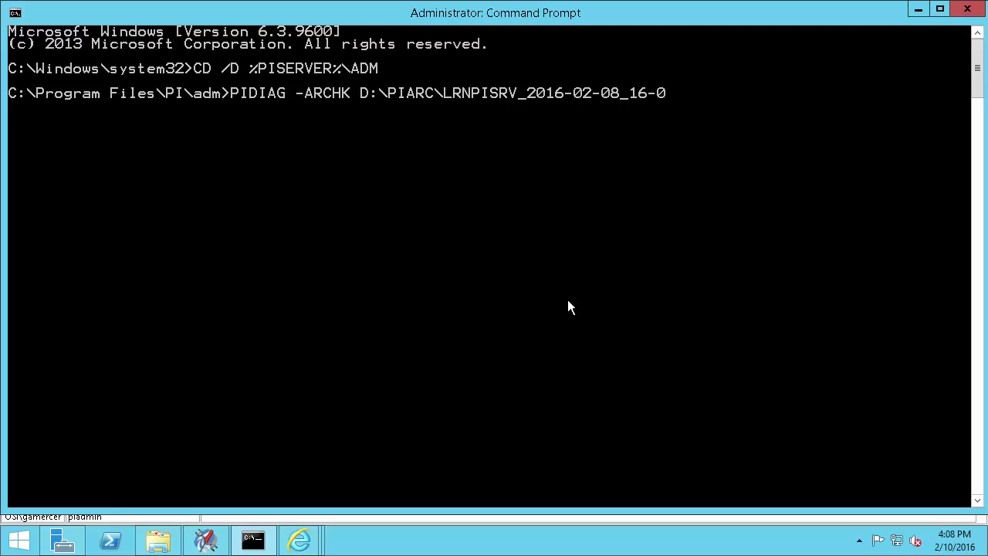
pyautogui.write('2-02.arc > D:\\ARCHK')
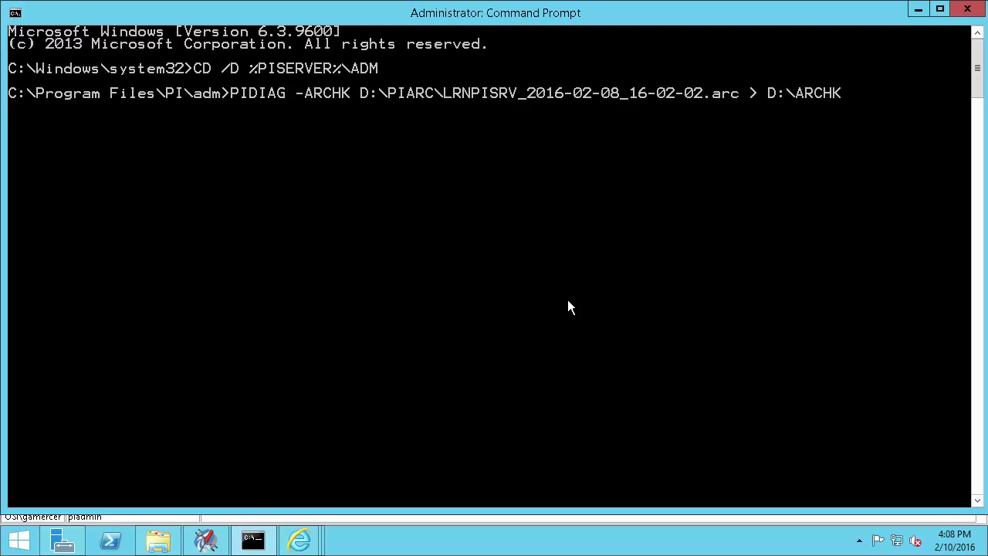
pyautogui.write('1.TXT 2>&1')
pyautogui.press('Return')
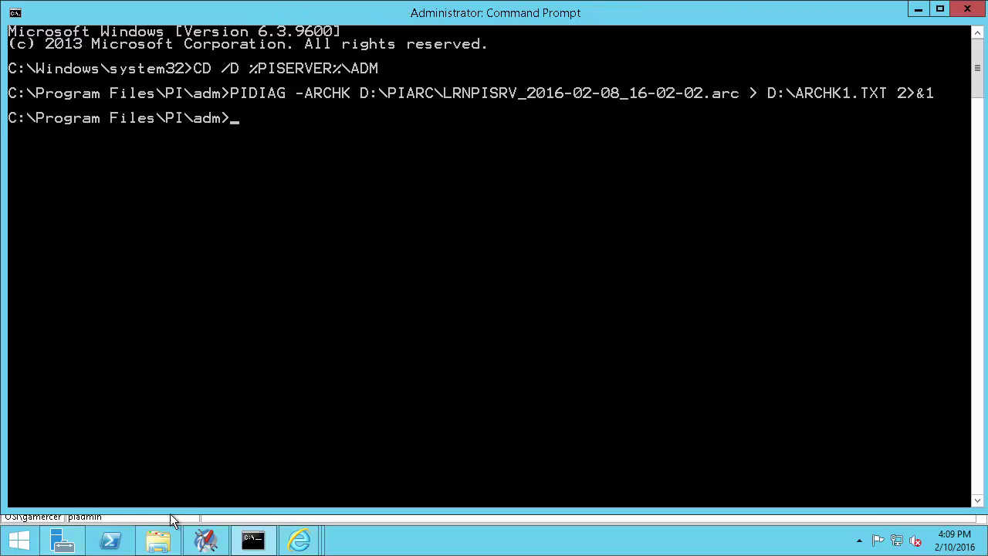
# Open ARCHK1.TXT from the PI Archives (D:) drive and examine the errors, warnings and consistency check status at its end
pyautogui.click(158, 541)
pyautogui.click(678, 200)
pyautogui.doubleClick(679, 200)
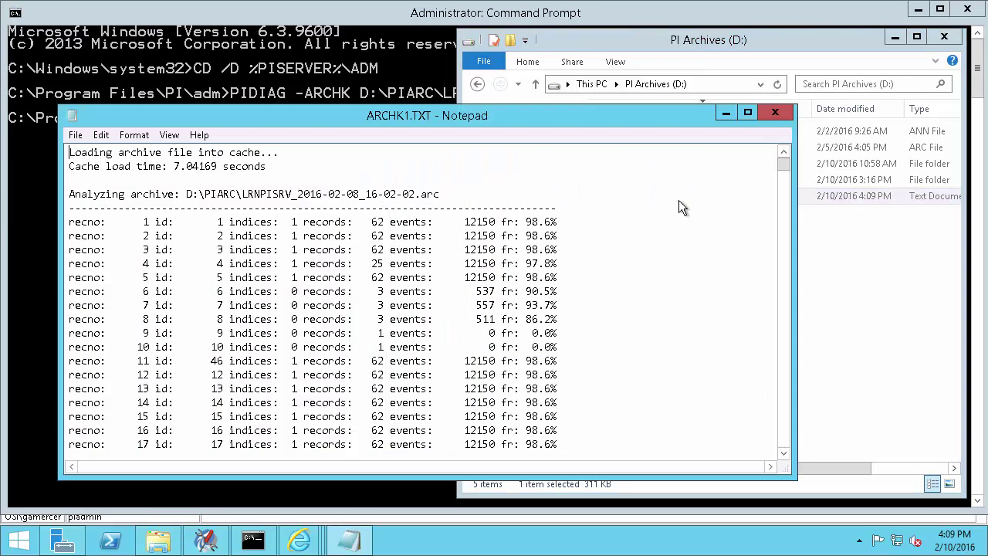
pyautogui.moveTo(783, 171); pyautogui.dragTo(783, 451)
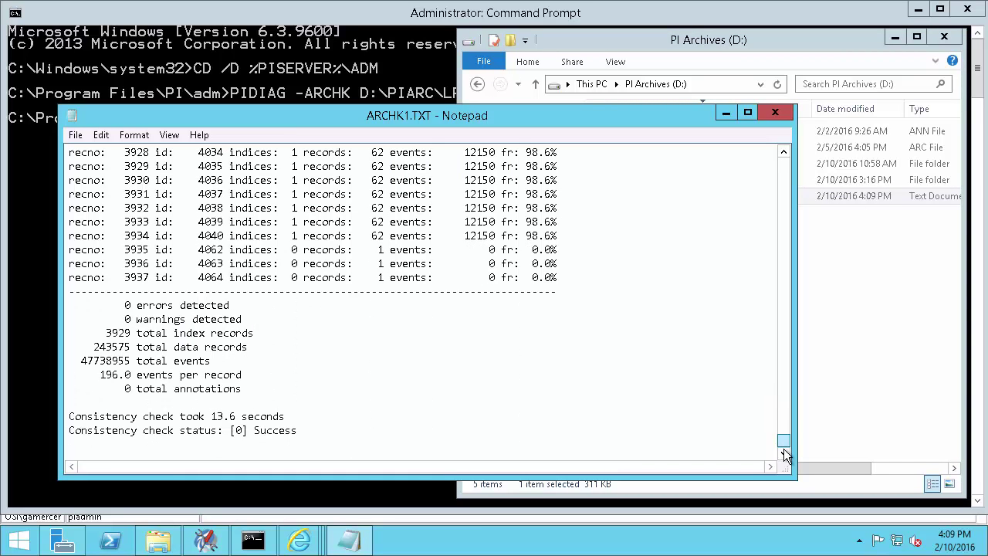
pyautogui.hotkey('ctrl', '2')
pyautogui.moveTo(284, 293); pyautogui.dragTo(76, 328)
pyautogui.moveTo(65, 422)
pyautogui.mouseDown()
pyautogui.moveTo(115, 437)
pyautogui.moveTo(299, 441)
pyautogui.mouseUp()
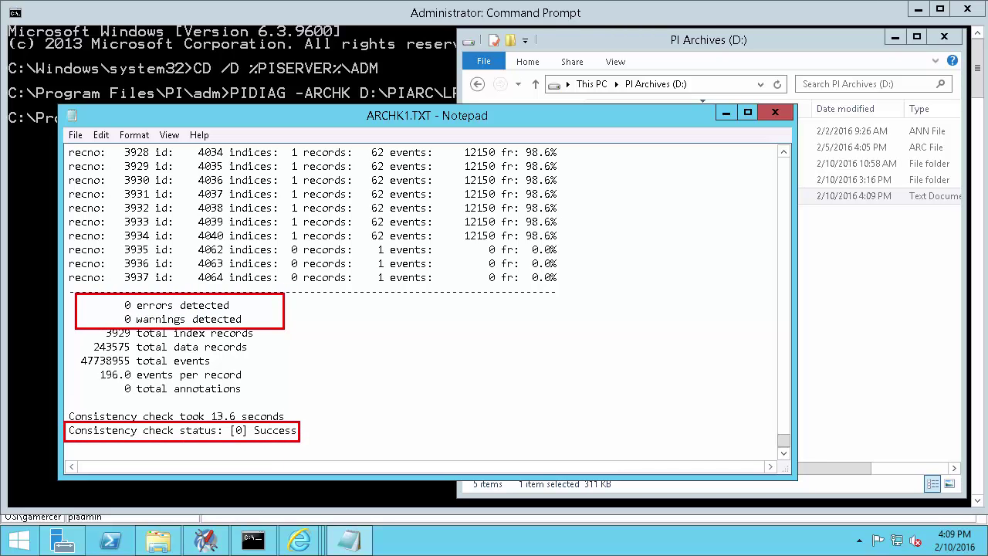
pyautogui.press('Escape')
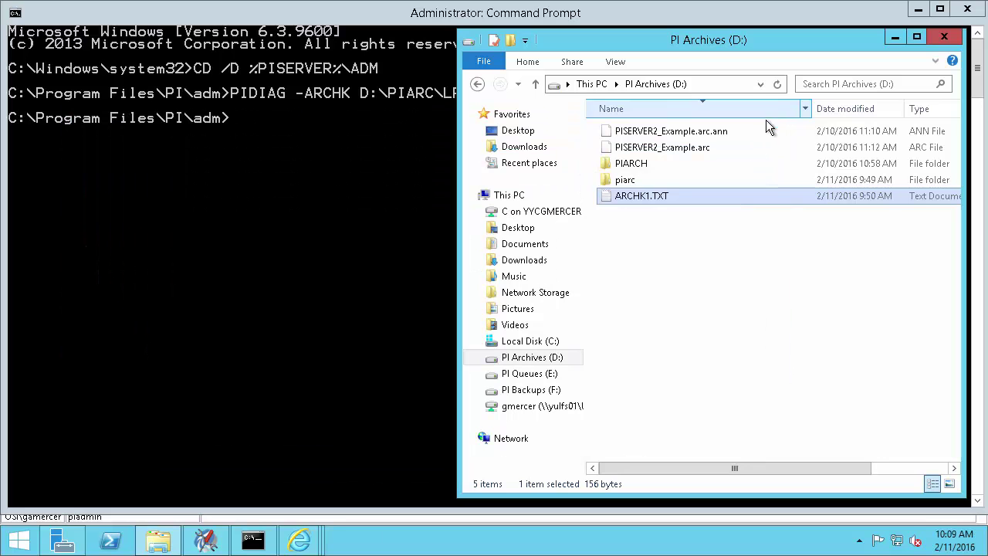
# Switch to PI System Management Tools and register archive D:\PIARC\LRNPISRV_2016-02-08_16-02-02.arc again
pyautogui.click(210, 542)
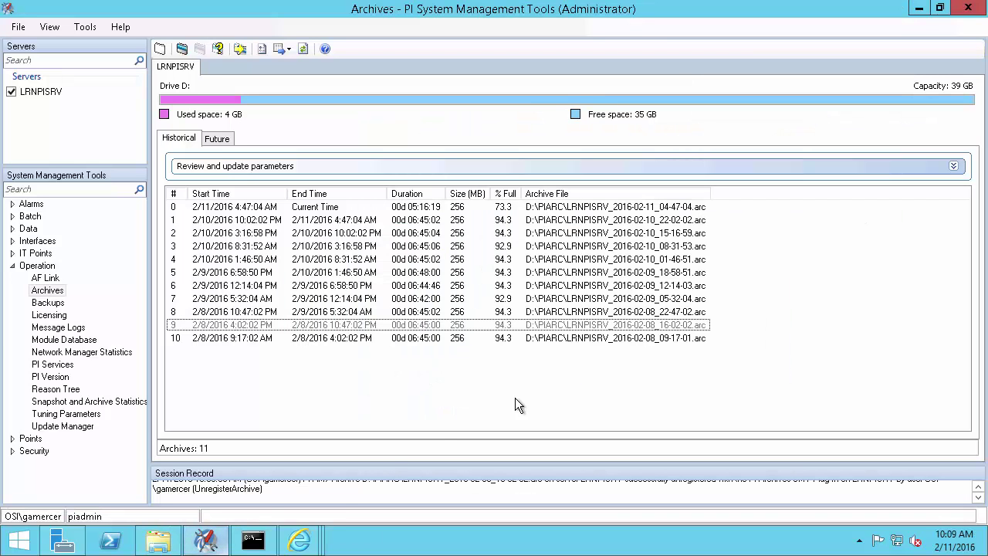
pyautogui.rightClick(591, 325)
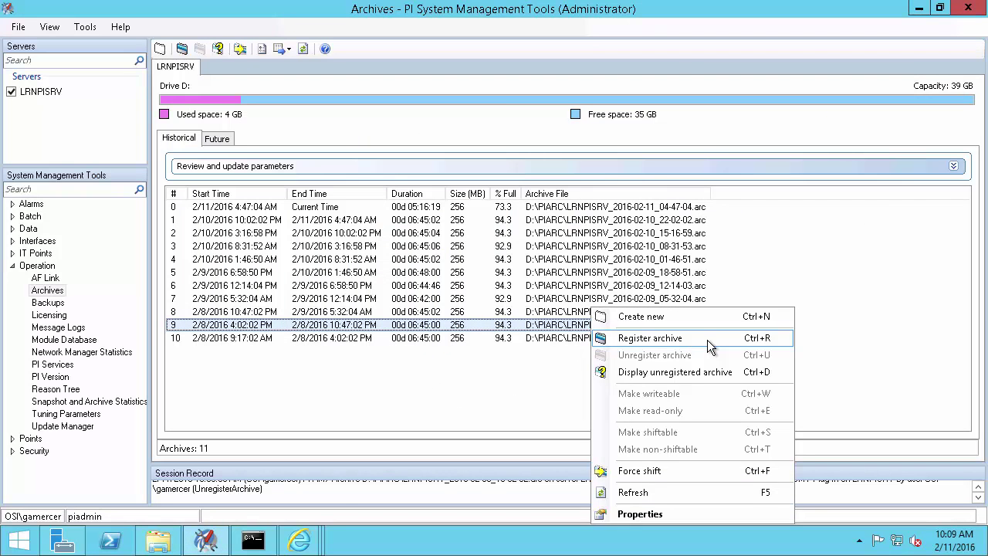
pyautogui.click(707, 340)
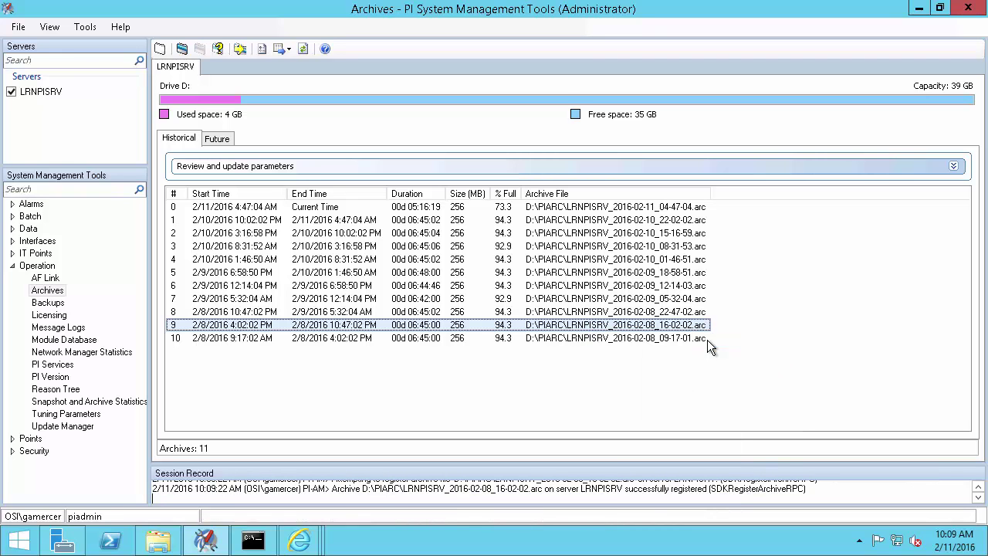
# Locate PISERVER2_Example.arc on drive D: and run PIDIAG -ARCHK on it in Command Prompt, redirecting output and errors to D:\ARCHK2.TXT
pyautogui.click(255, 540)
pyautogui.click(159, 541)
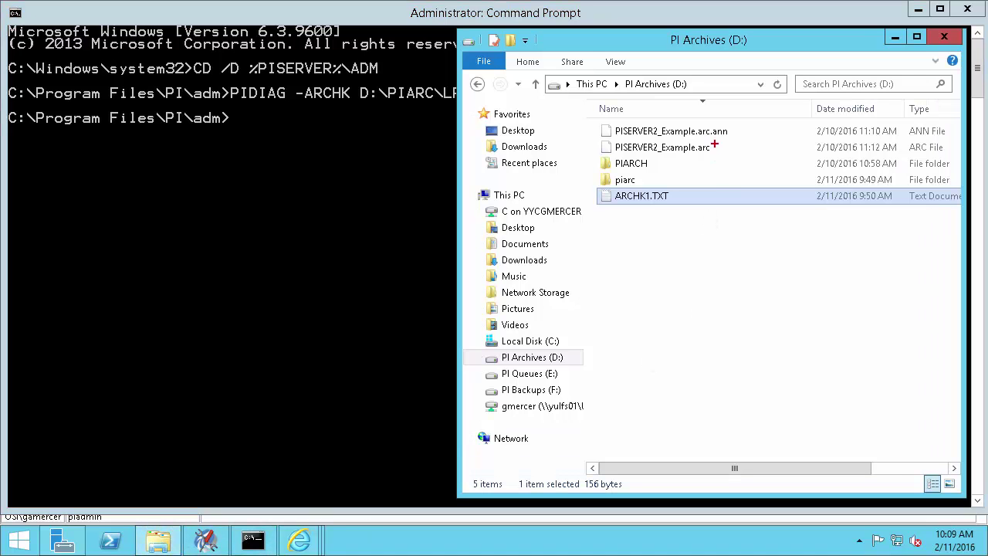
pyautogui.moveTo(717, 139); pyautogui.dragTo(596, 158)
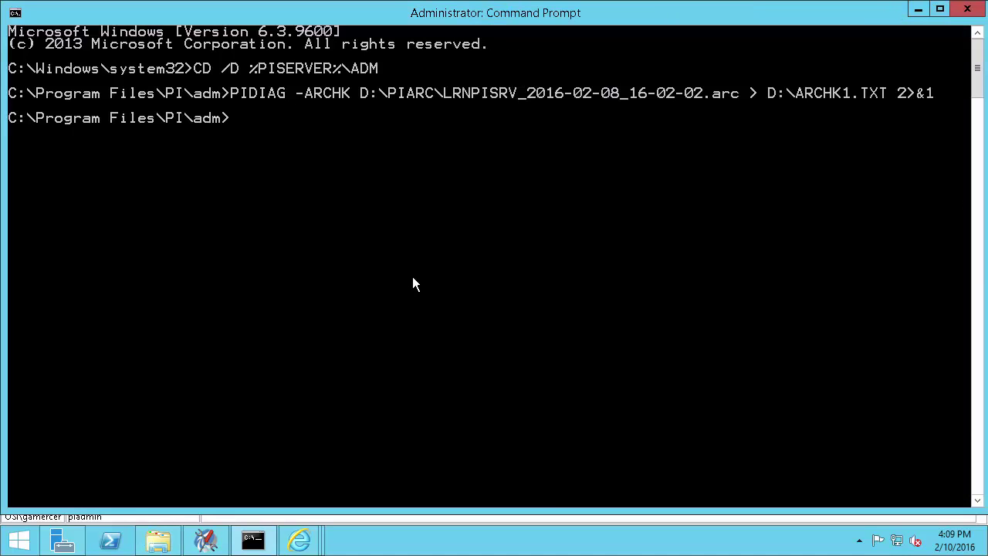
pyautogui.write('PIDIAG -ARCHK ')
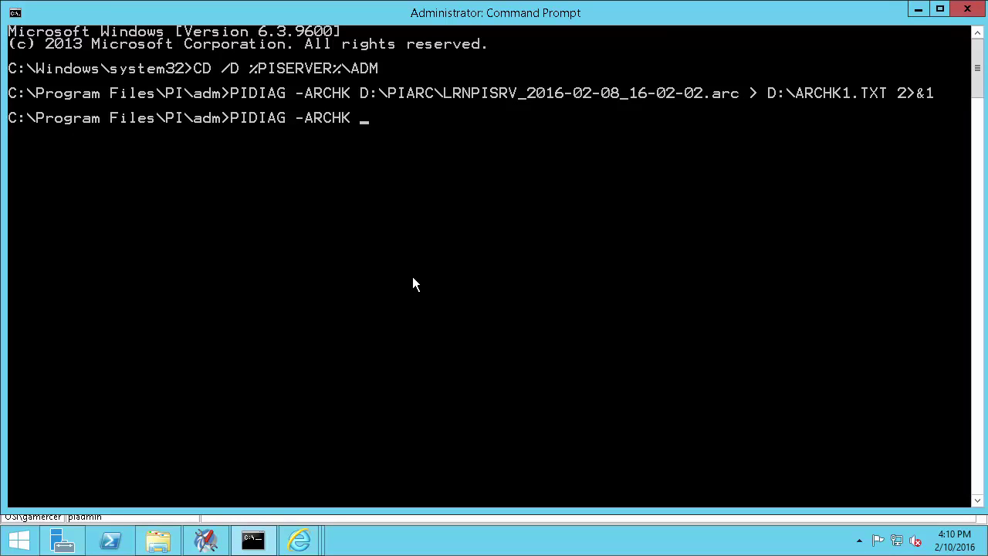
pyautogui.write('D:\\PISERVER22')
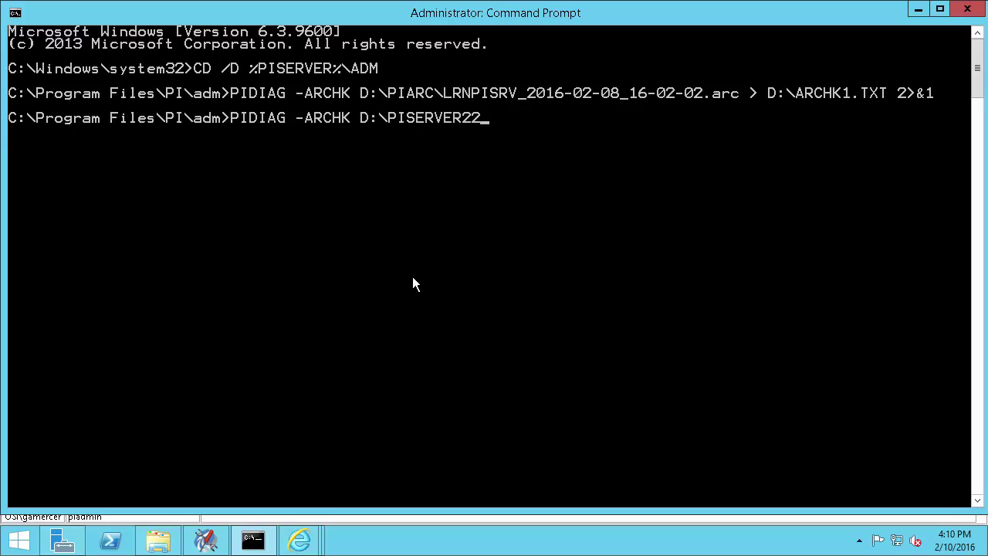
pyautogui.press('BackSpace')
pyautogui.press('Tab')
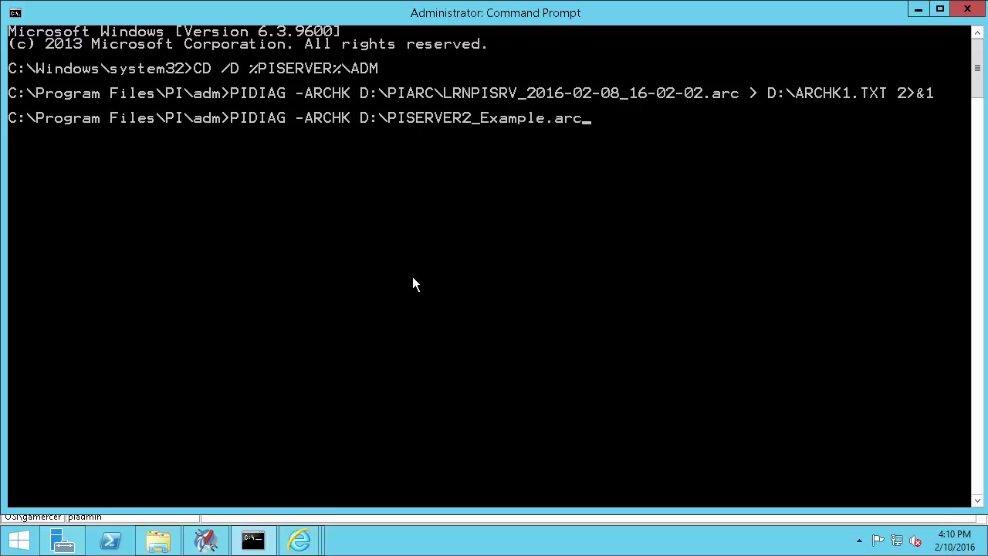
pyautogui.write('> d')
pyautogui.press('BackSpace')
pyautogui.write('D:\\ARCHK2.TXT 2>&1')
pyautogui.press('Return')
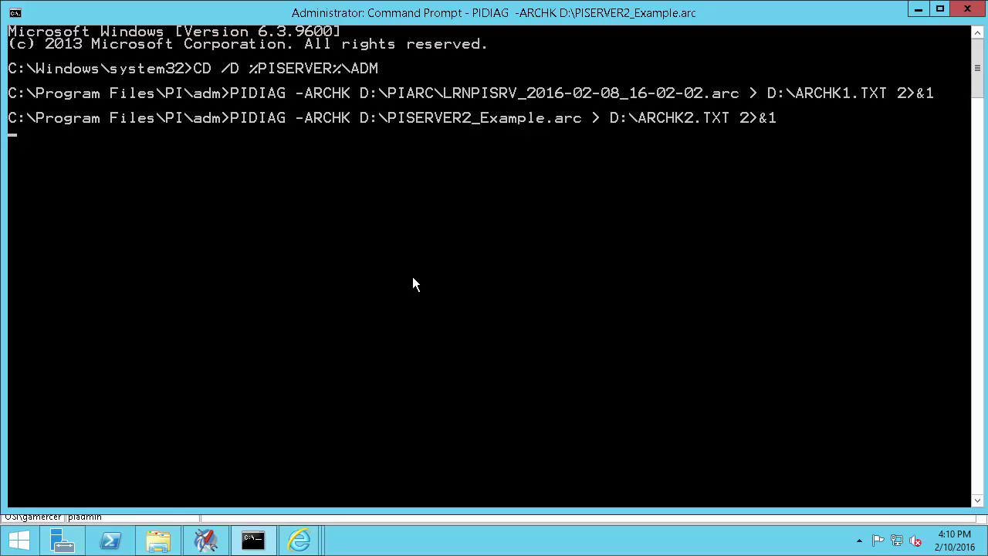
# Open ARCHK2.TXT from the PI Archives (D:) drive, examine its listed errors and final consistency check summary, and close it
pyautogui.click(159, 541)
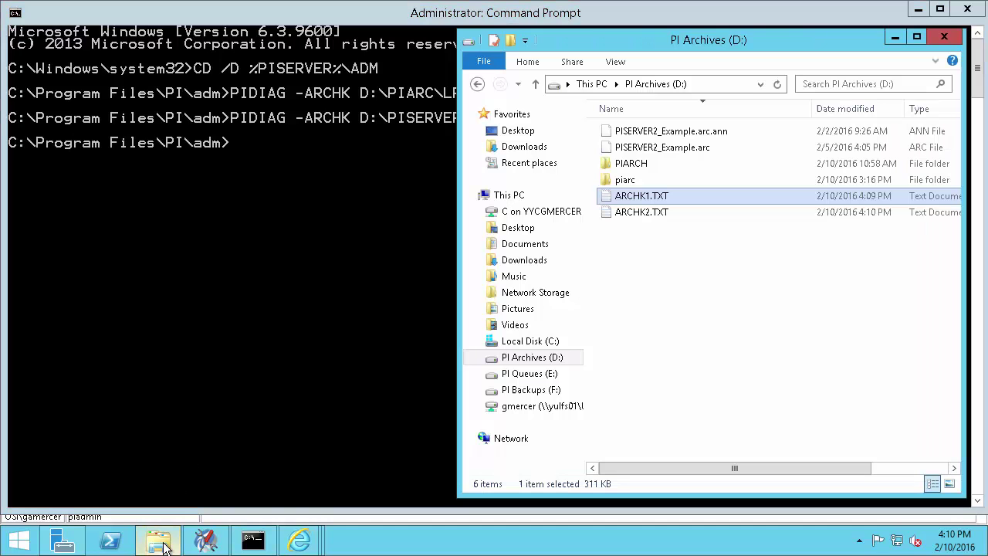
pyautogui.doubleClick(715, 213)
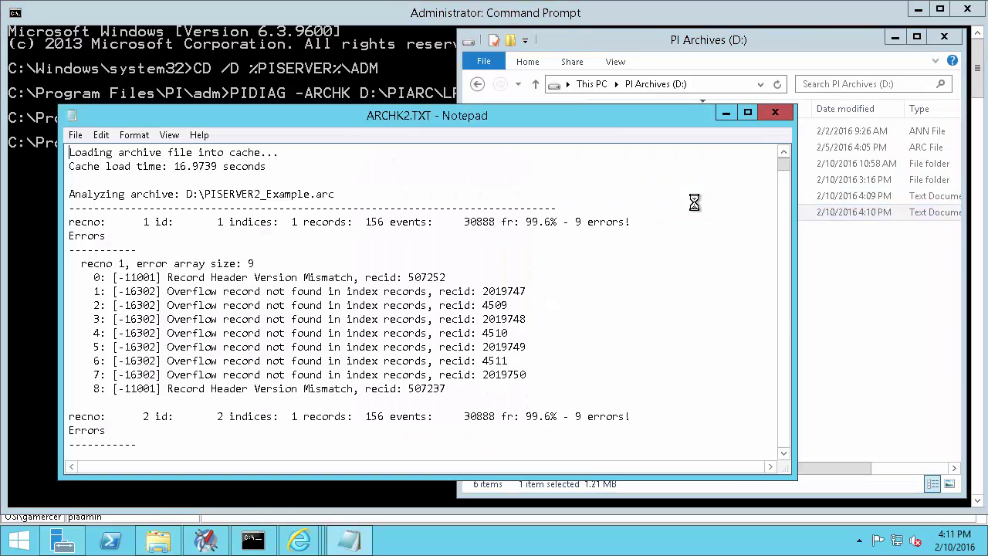
pyautogui.moveTo(784, 164); pyautogui.dragTo(782, 431)
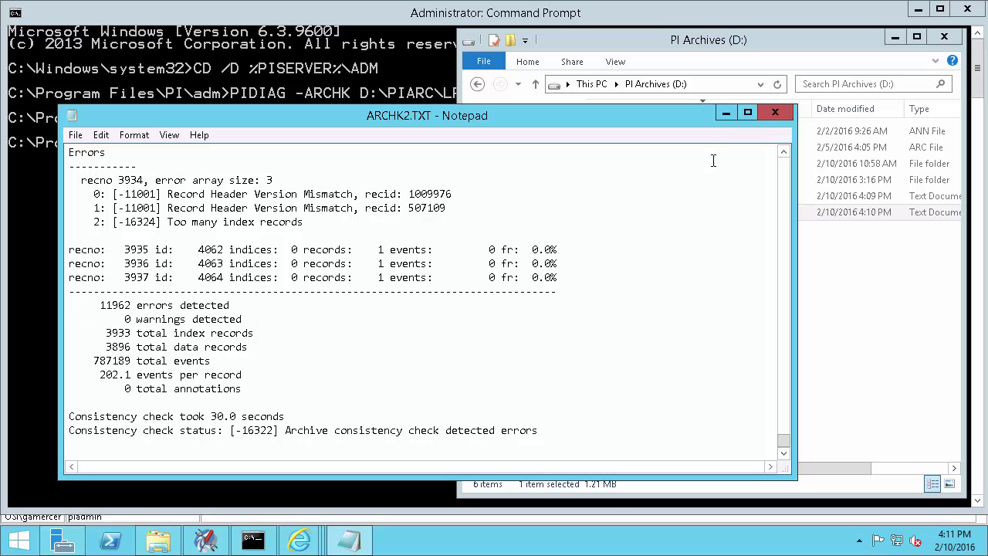
pyautogui.click(773, 114)
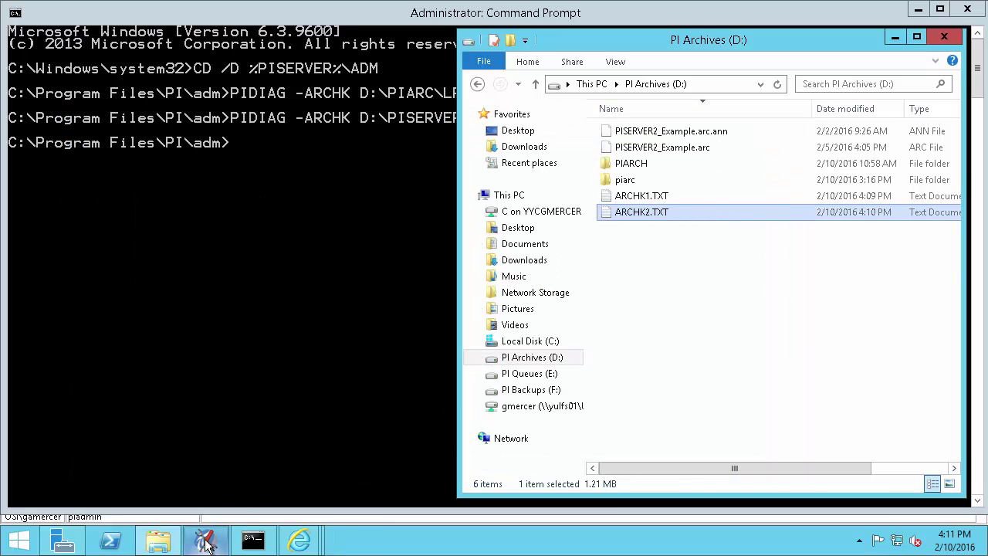